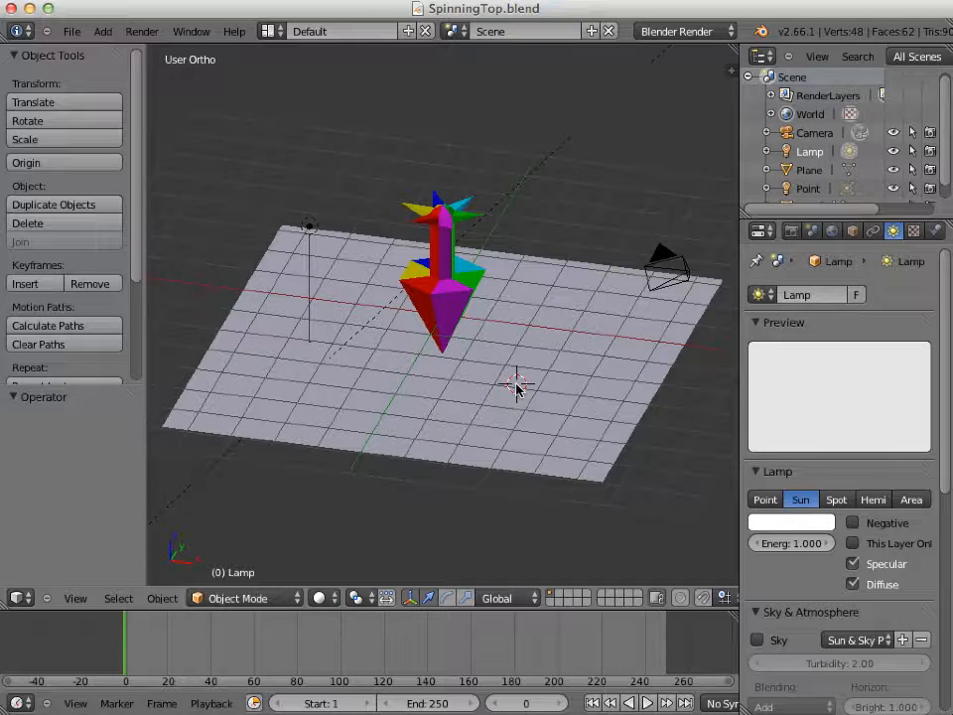
Examine the spinning top, the ground plane's material and texture, and the world's sky settings.
{"action": "left_click", "coordinate": [507, 316]}
{"action": "mouse_move", "coordinate": [515, 320]}
{"action": "middle_mouse_down"}
{"action": "mouse_move", "coordinate": [504, 324]}
{"action": "mouse_move", "coordinate": [475, 302]}
{"action": "mouse_move", "coordinate": [499, 316]}
{"action": "mouse_move", "coordinate": [561, 305]}
{"action": "mouse_move", "coordinate": [579, 315]}
{"action": "mouse_move", "coordinate": [511, 318]}
{"action": "middle_mouse_up"}
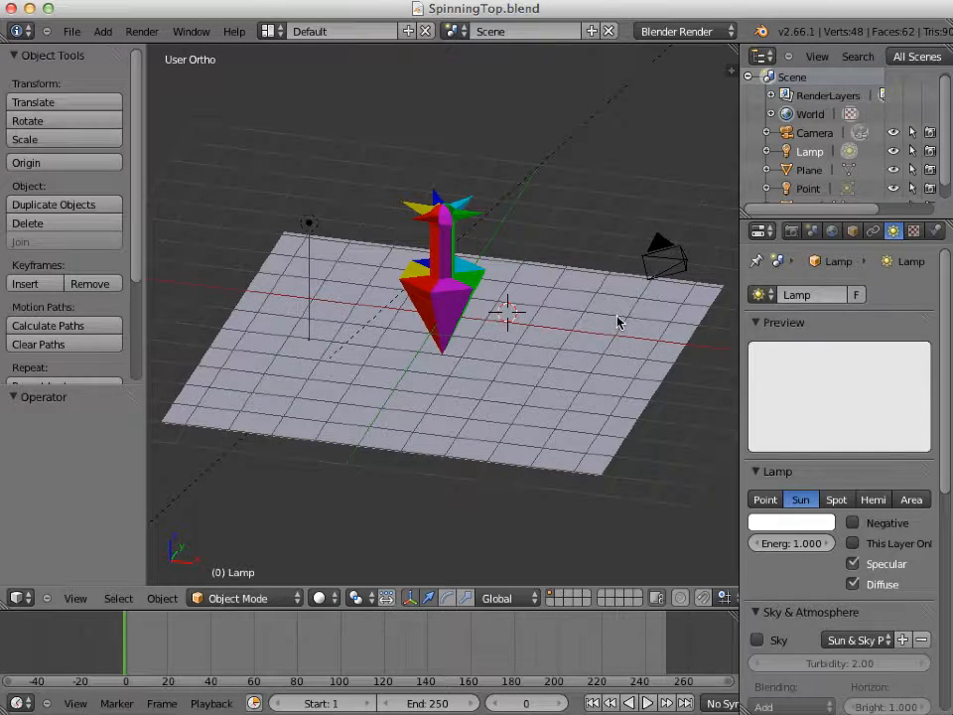
{"action": "right_click", "coordinate": [452, 303]}
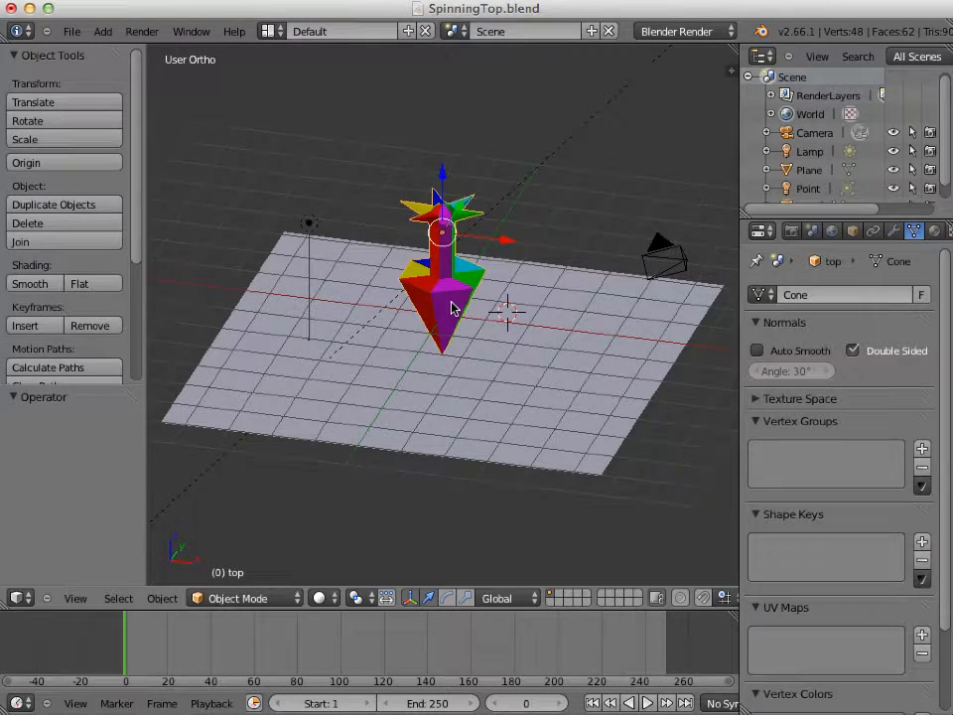
{"action": "right_click", "coordinate": [612, 324]}
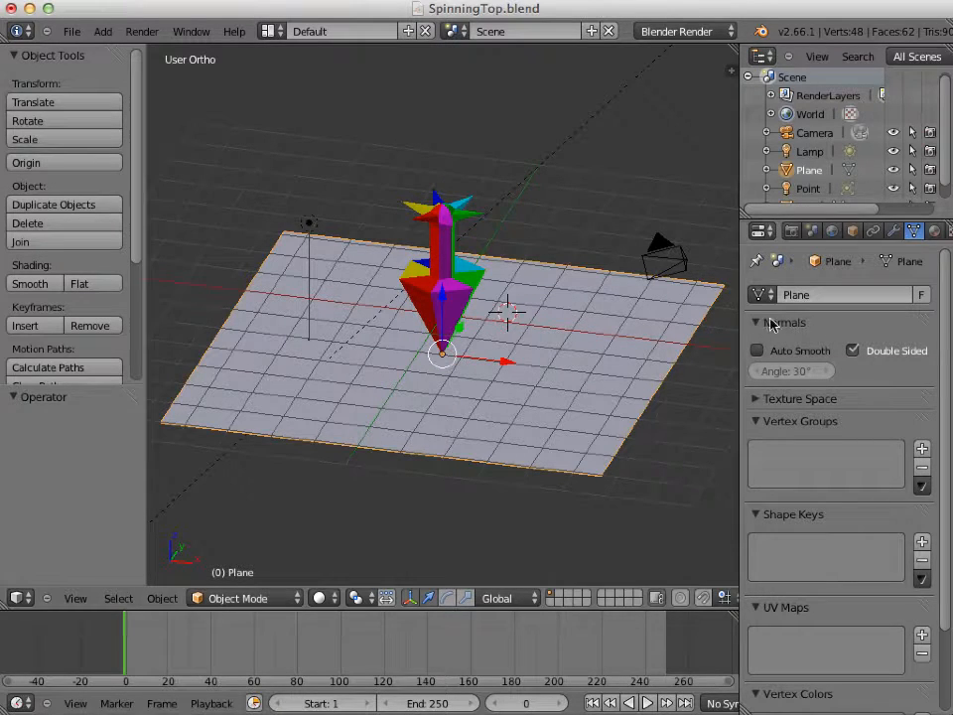
{"action": "left_click", "coordinate": [933, 230]}
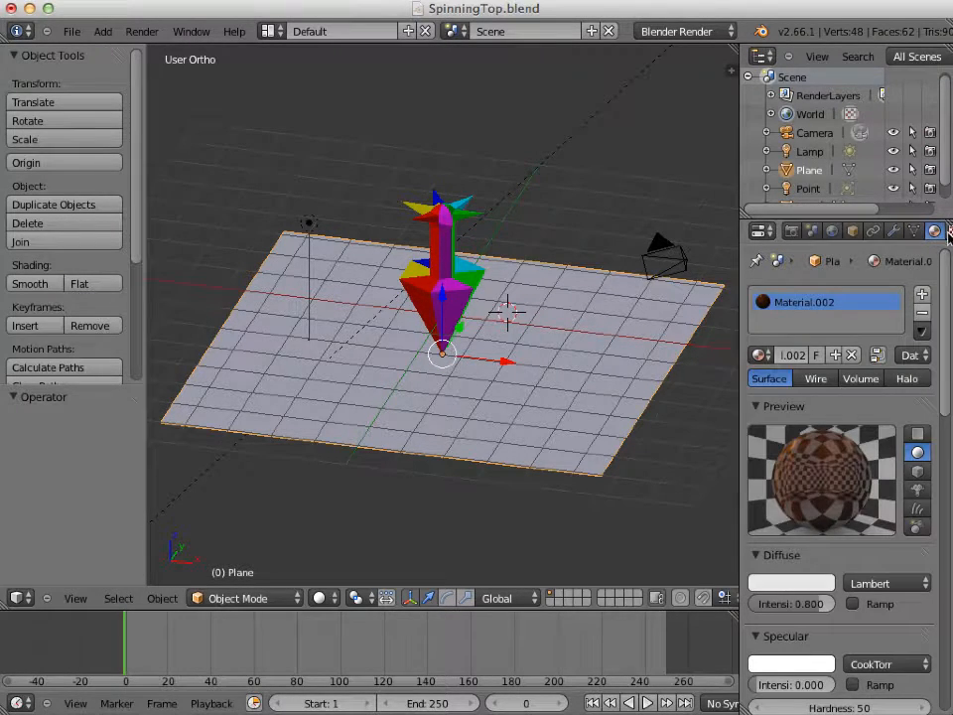
{"action": "left_click", "coordinate": [948, 231]}
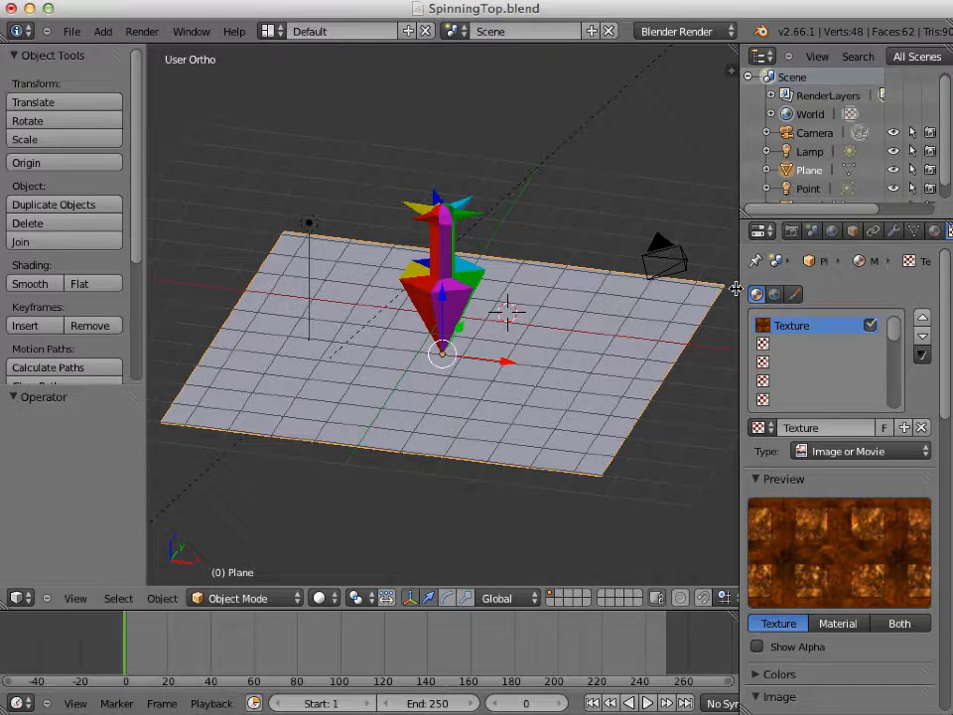
{"action": "left_click", "coordinate": [831, 231]}
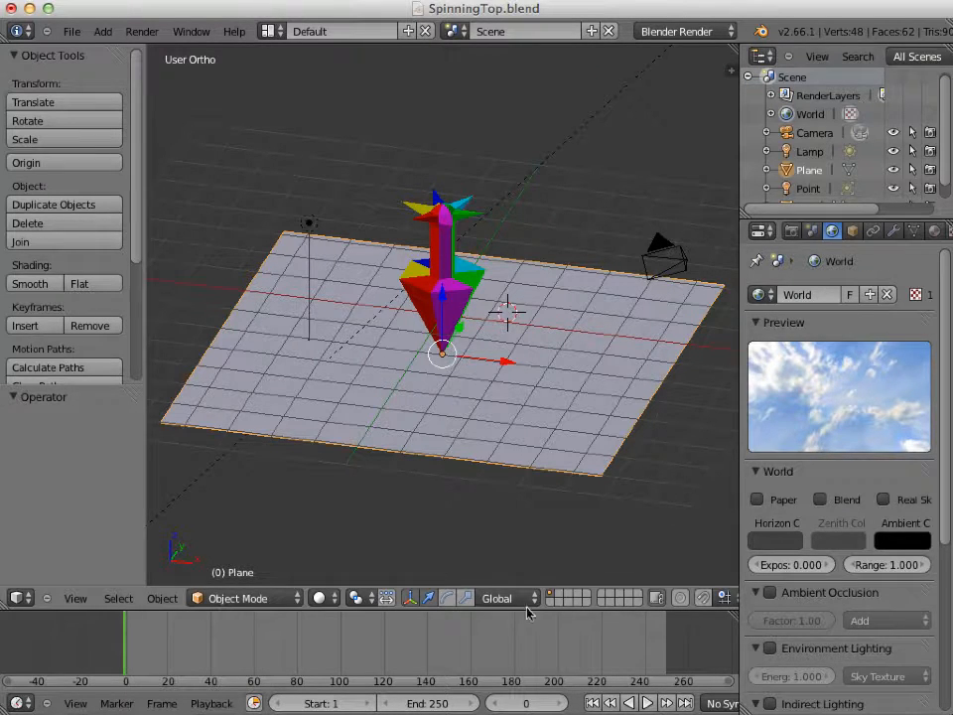
Set the animation's end frame to 150.
{"action": "left_click", "coordinate": [444, 705]}
{"action": "type", "text": "1"}
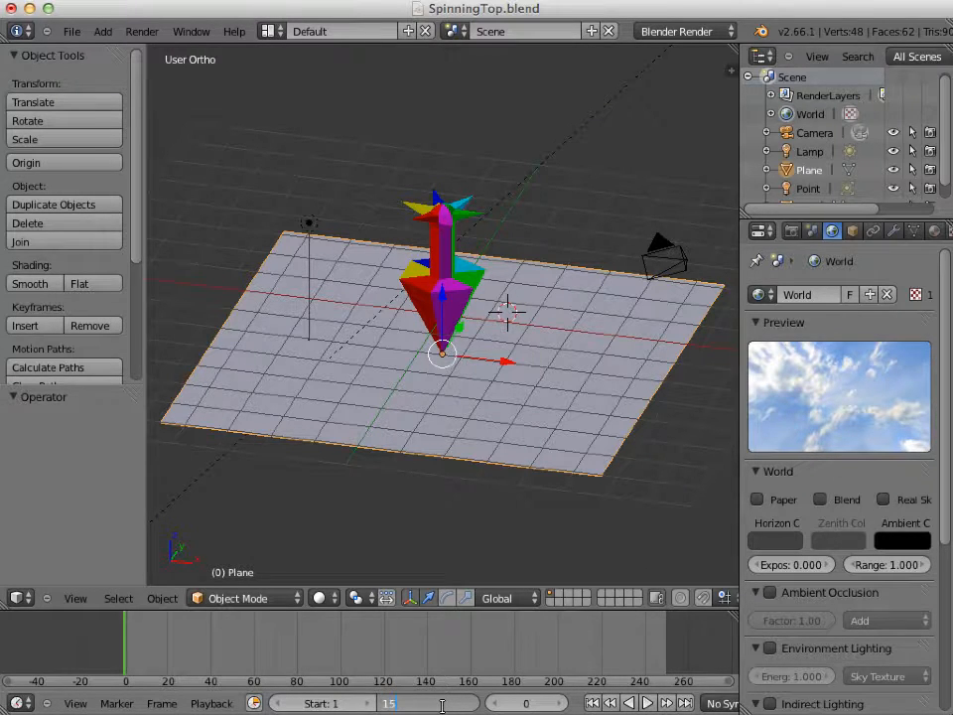
{"action": "key", "text": "Return"}
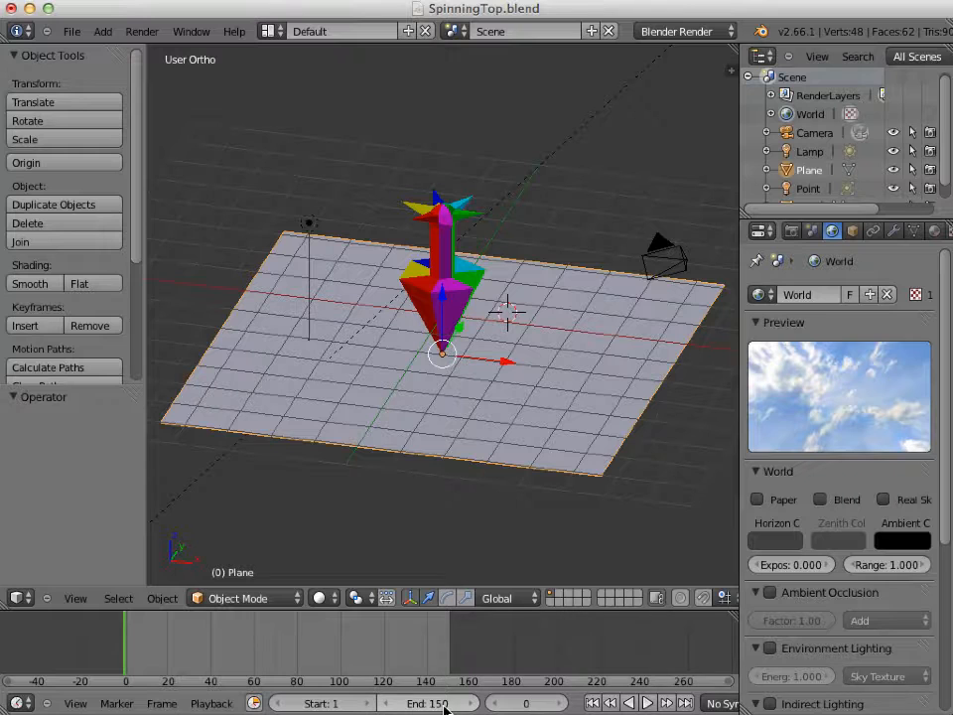
Insert a Rotation keyframe for the spinning top at frame 1.
{"action": "left_click", "coordinate": [562, 704]}
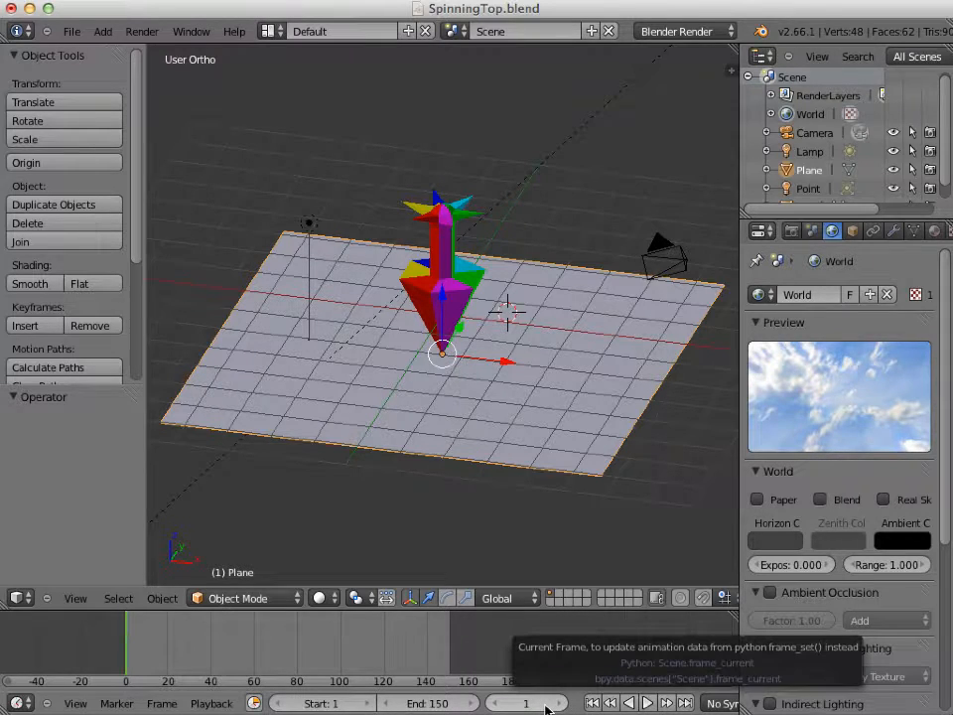
{"action": "right_click", "coordinate": [449, 305]}
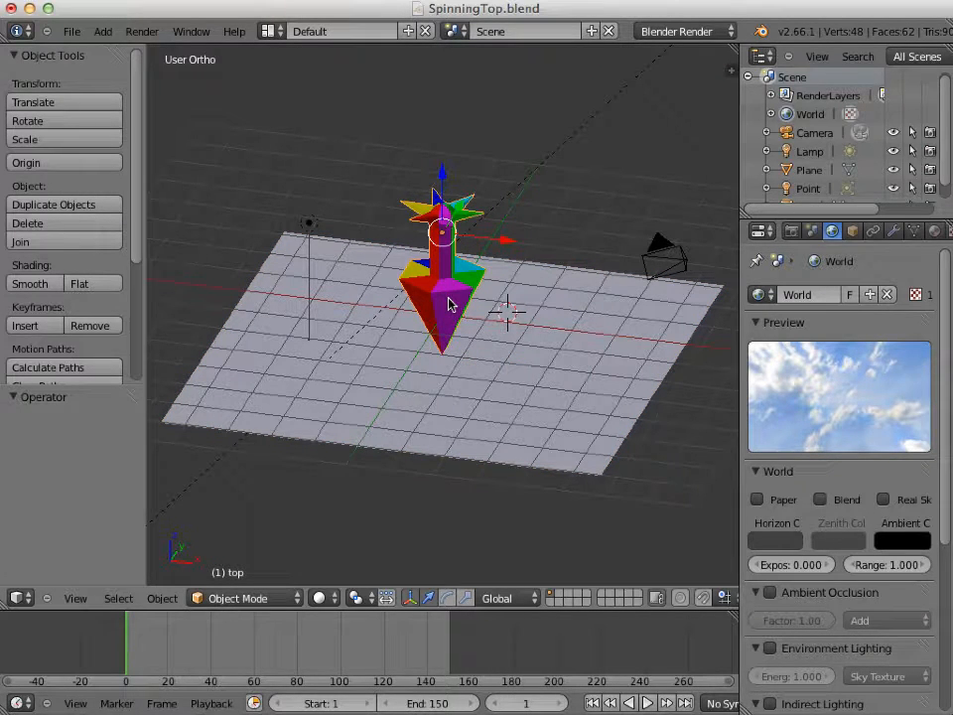
{"action": "key", "text": "i"}
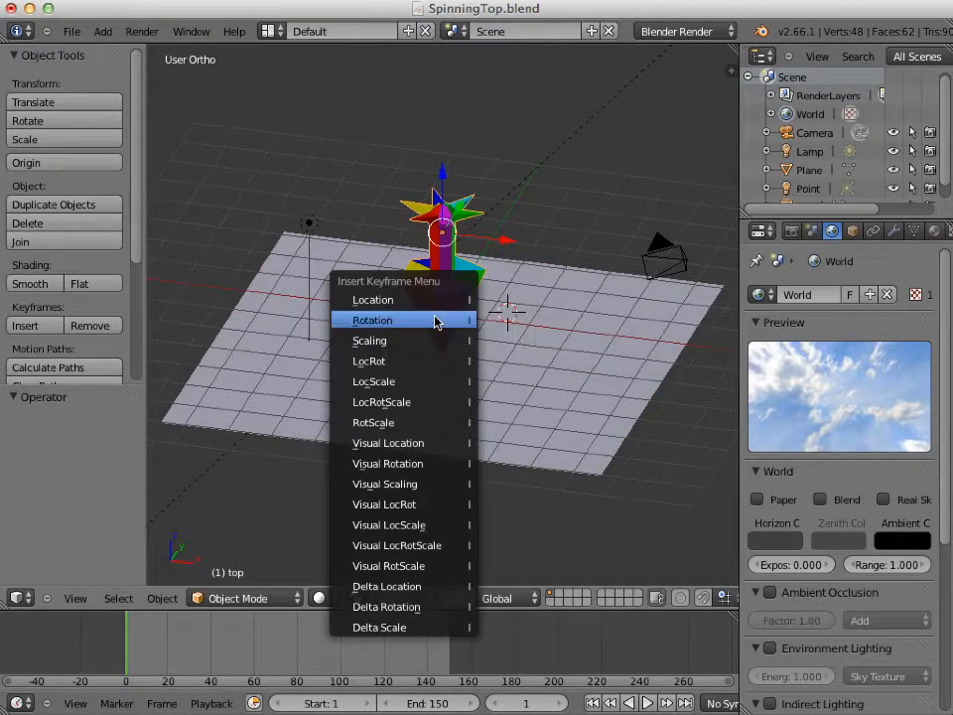
{"action": "left_click", "coordinate": [435, 320]}
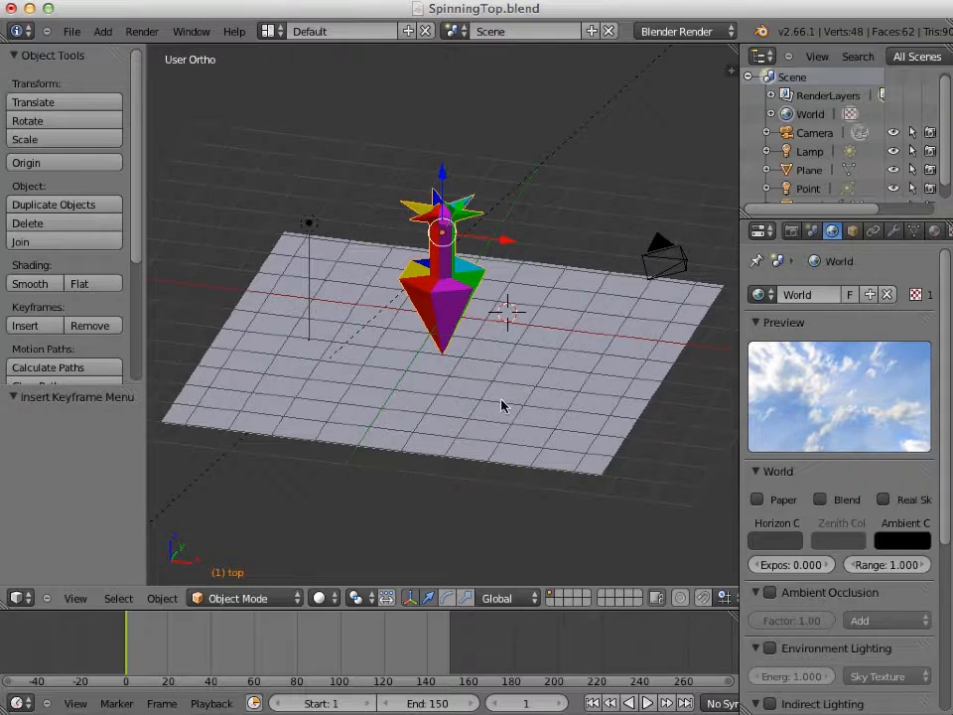
At frame 10, set the spinning top's Z rotation to 360° and insert a Rotation keyframe.
{"action": "left_click", "coordinate": [529, 703]}
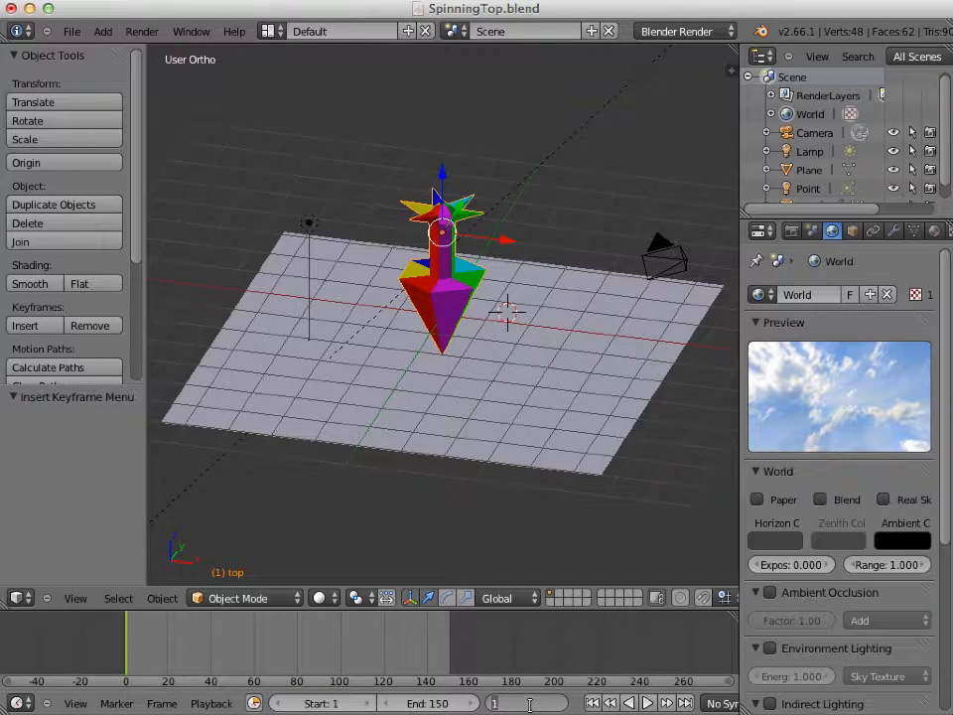
{"action": "type", "text": "10"}
{"action": "key", "text": "Return"}
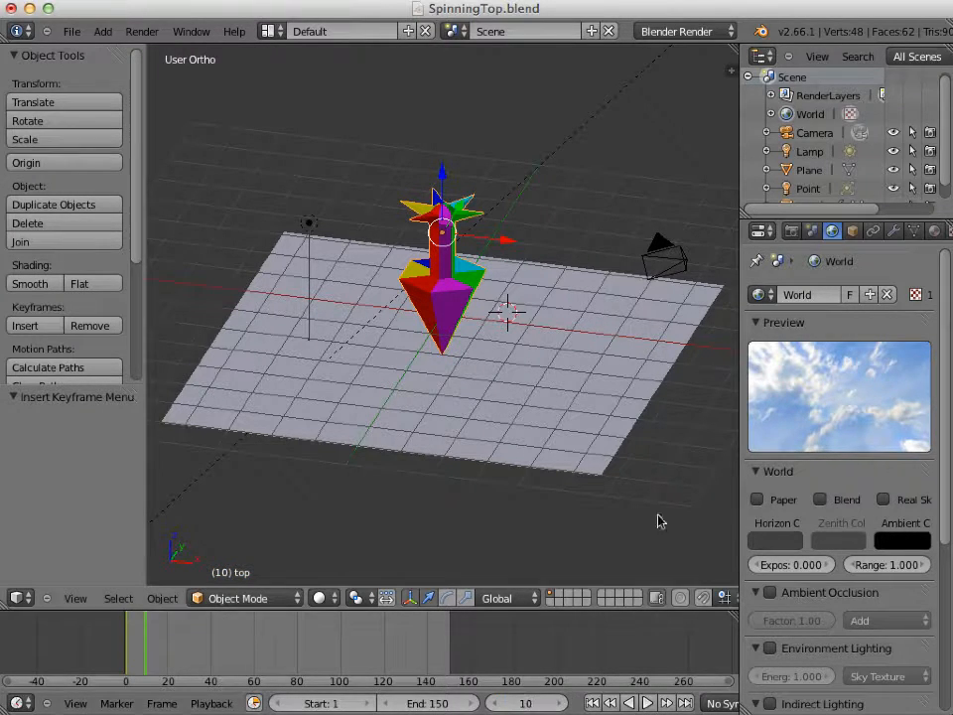
{"action": "key", "text": "n"}
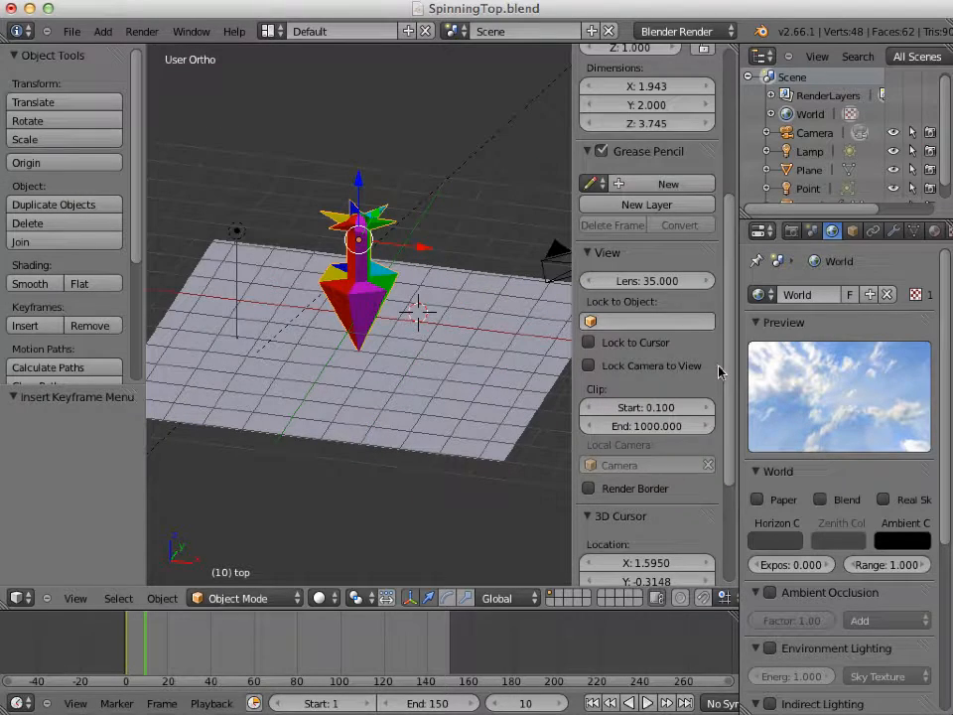
{"action": "left_click_drag", "start_coordinate": [730, 372], "coordinate": [723, 162]}
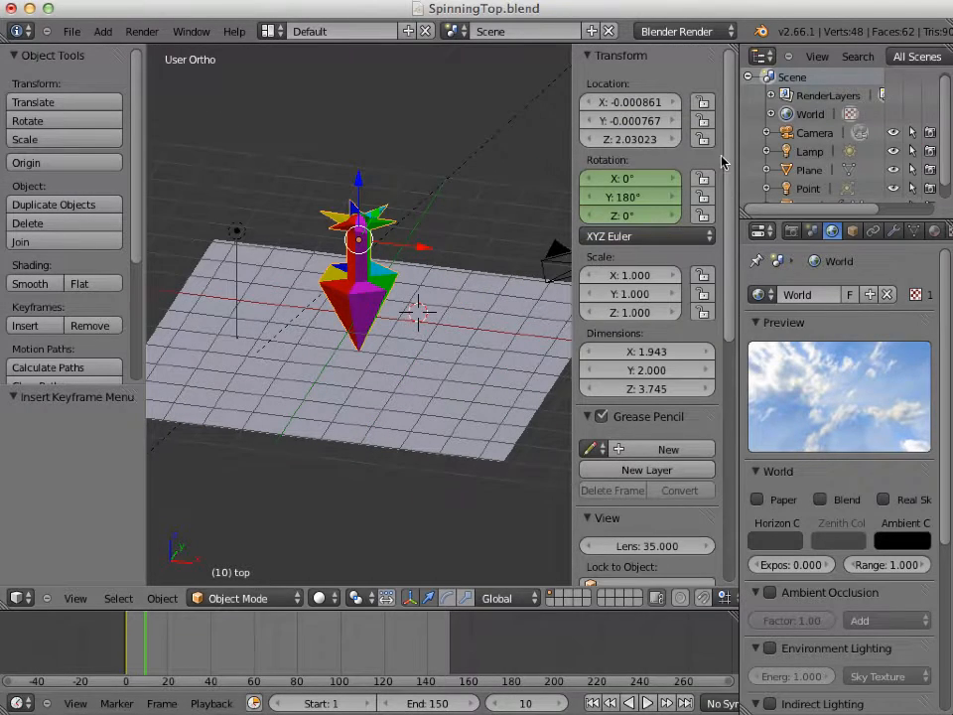
{"action": "left_click", "coordinate": [630, 216]}
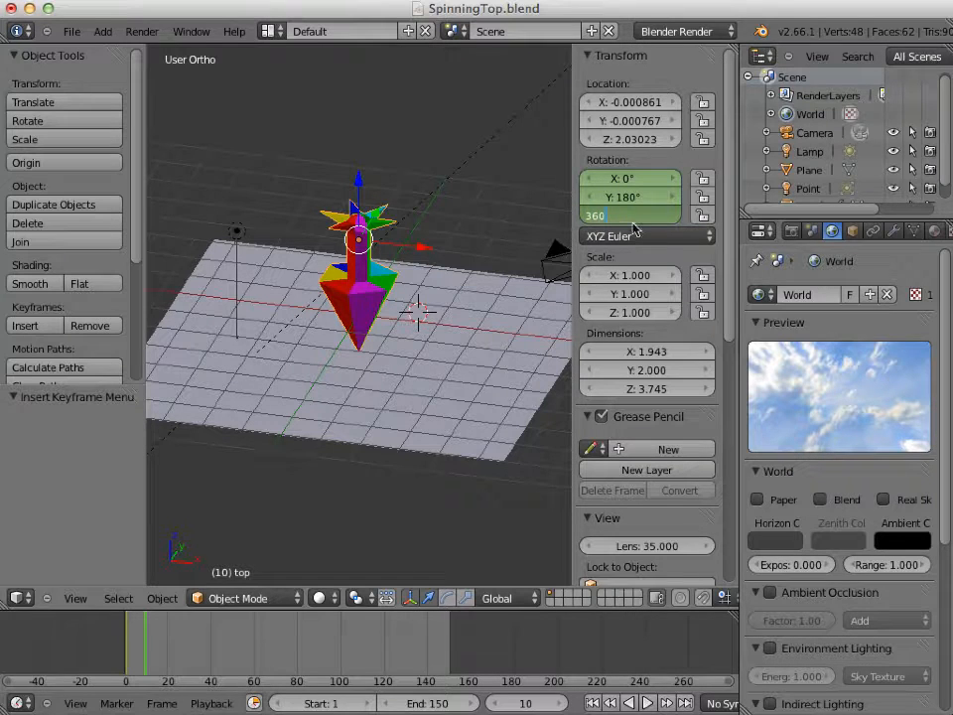
{"action": "key", "text": "Return"}
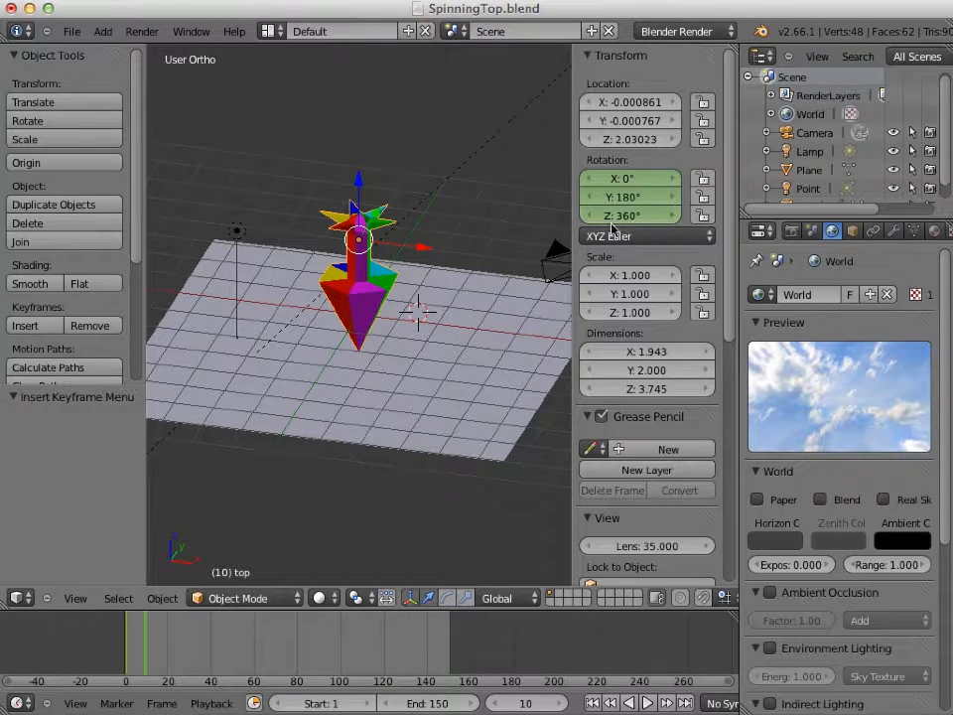
{"action": "key", "text": "i"}
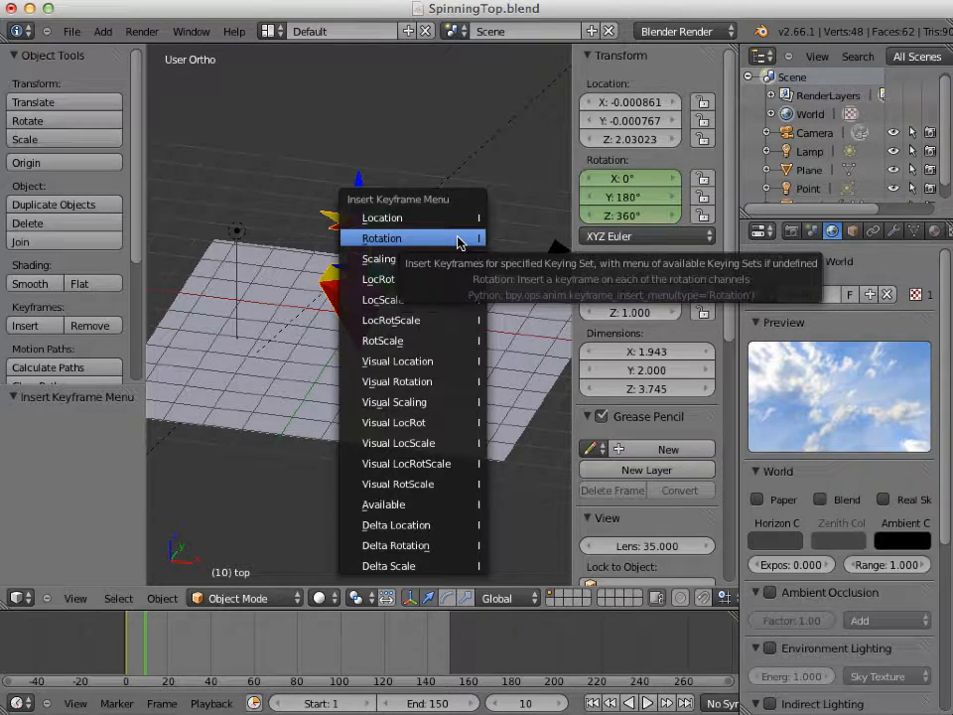
{"action": "left_click", "coordinate": [458, 240]}
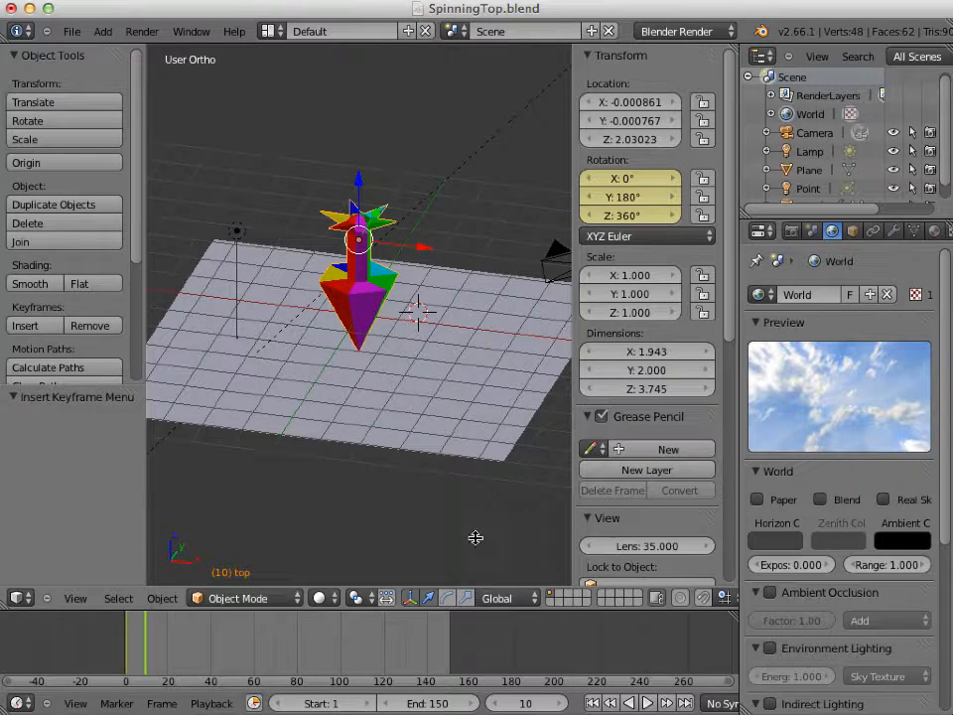
Play the spin animation from the first frame, stop it and return to frame 1.
{"action": "left_click", "coordinate": [590, 703]}
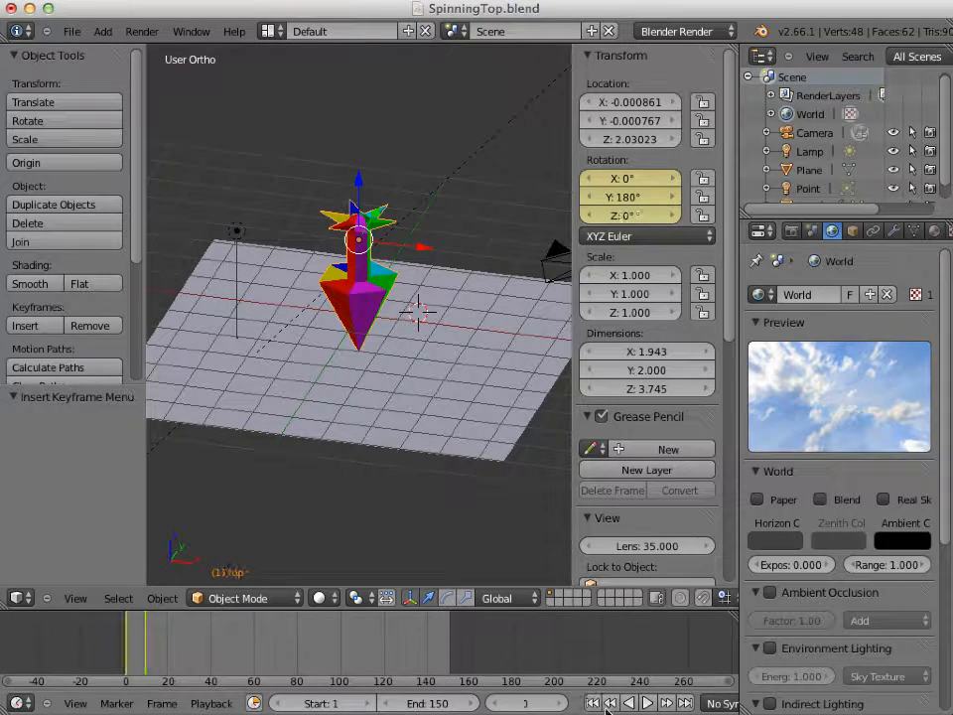
{"action": "left_click", "coordinate": [647, 703]}
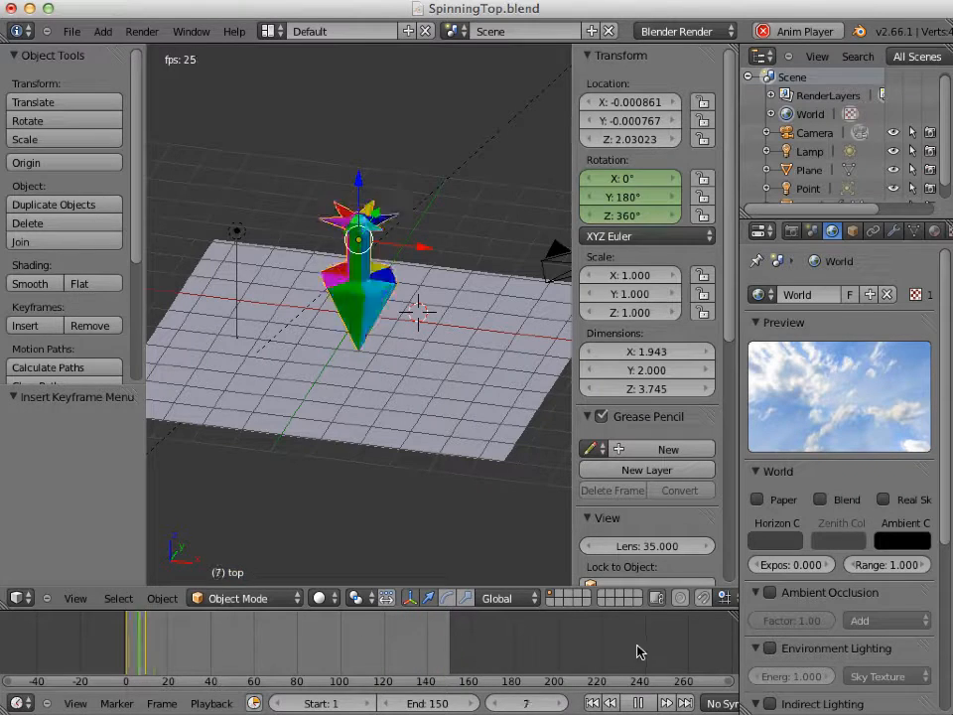
{"action": "left_click", "coordinate": [643, 703]}
{"action": "left_click", "coordinate": [593, 703]}
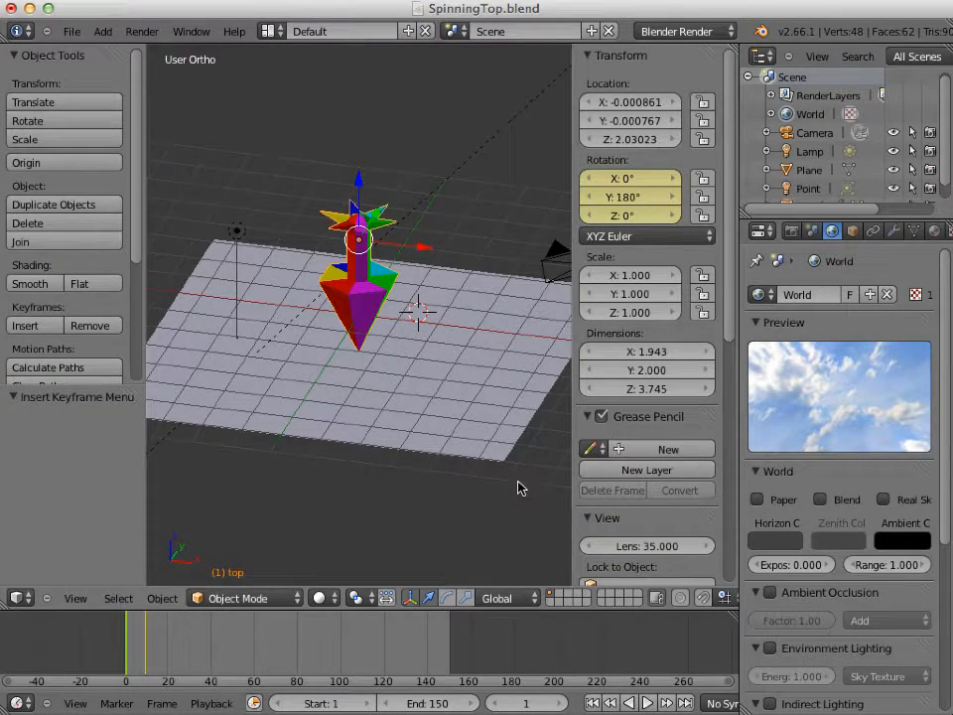
Switch the 3D view to the Graph Editor with the top selected and fit all its rotation curves in view.
{"action": "key", "text": "n"}
{"action": "right_click", "coordinate": [451, 298]}
{"action": "right_click", "coordinate": [447, 292]}
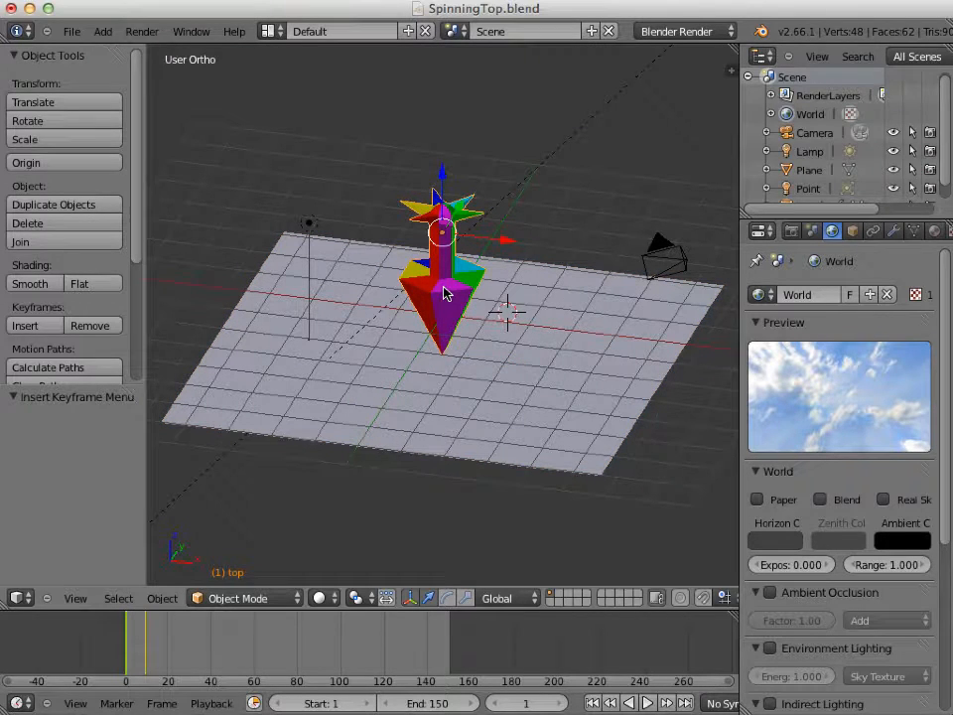
{"action": "left_click", "coordinate": [17, 598]}
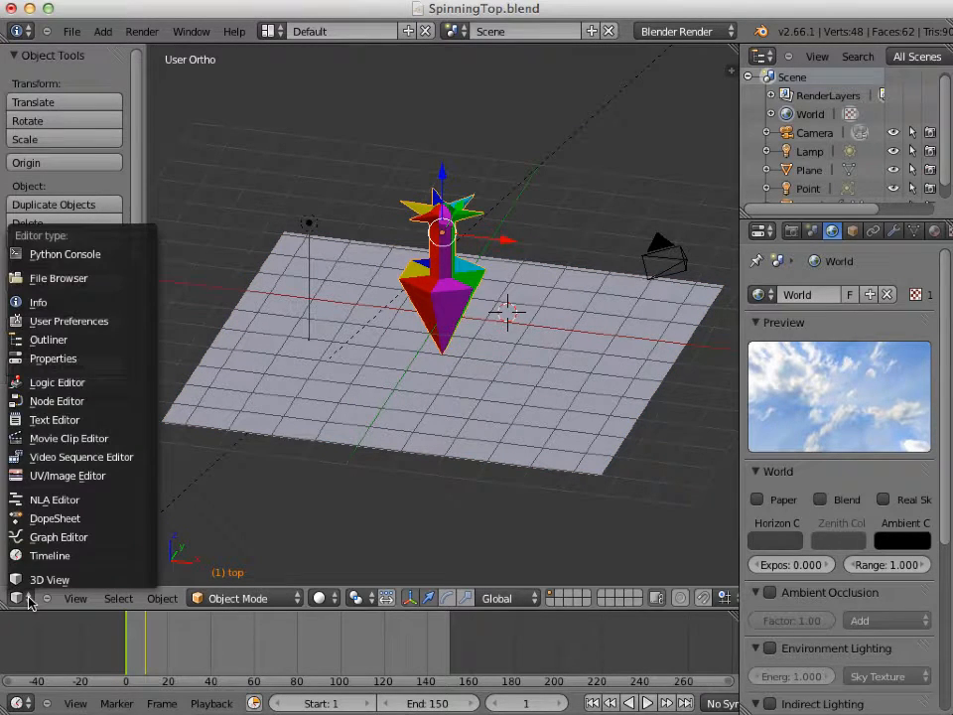
{"action": "left_click", "coordinate": [46, 537]}
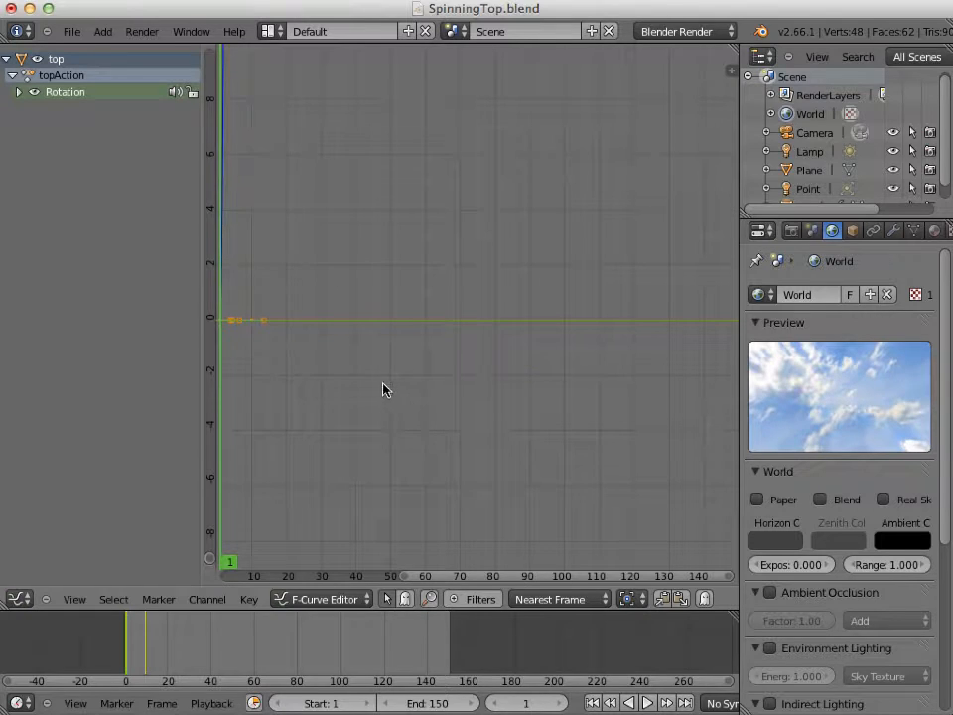
{"action": "left_click", "coordinate": [72, 600]}
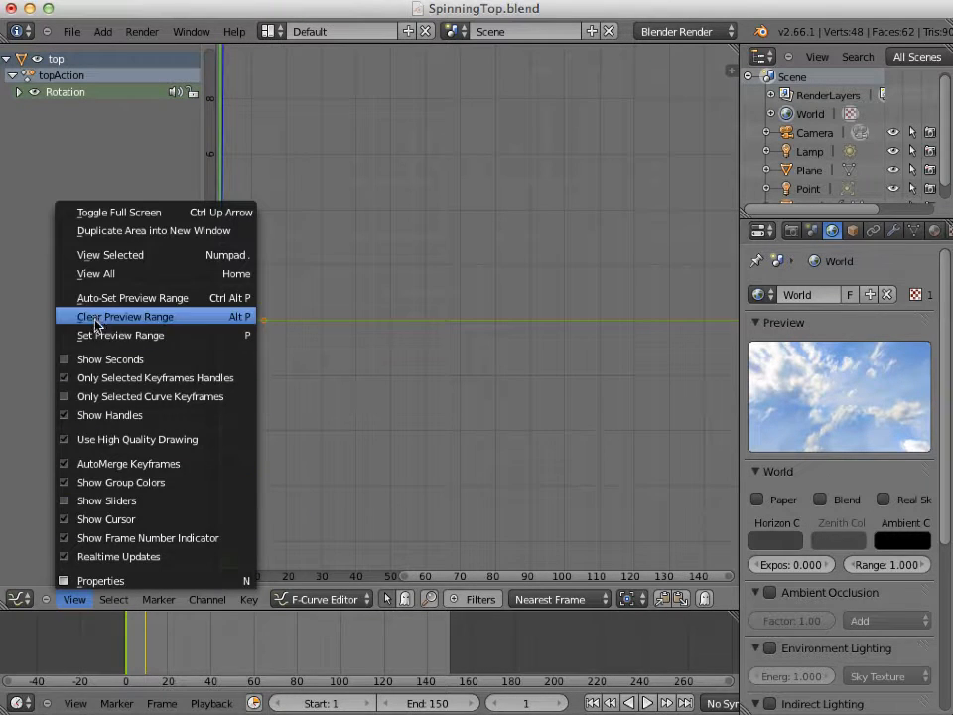
{"action": "left_click", "coordinate": [97, 275]}
{"action": "scroll", "coordinate": [383, 348], "scroll_direction": "down", "scroll_amount": 2}
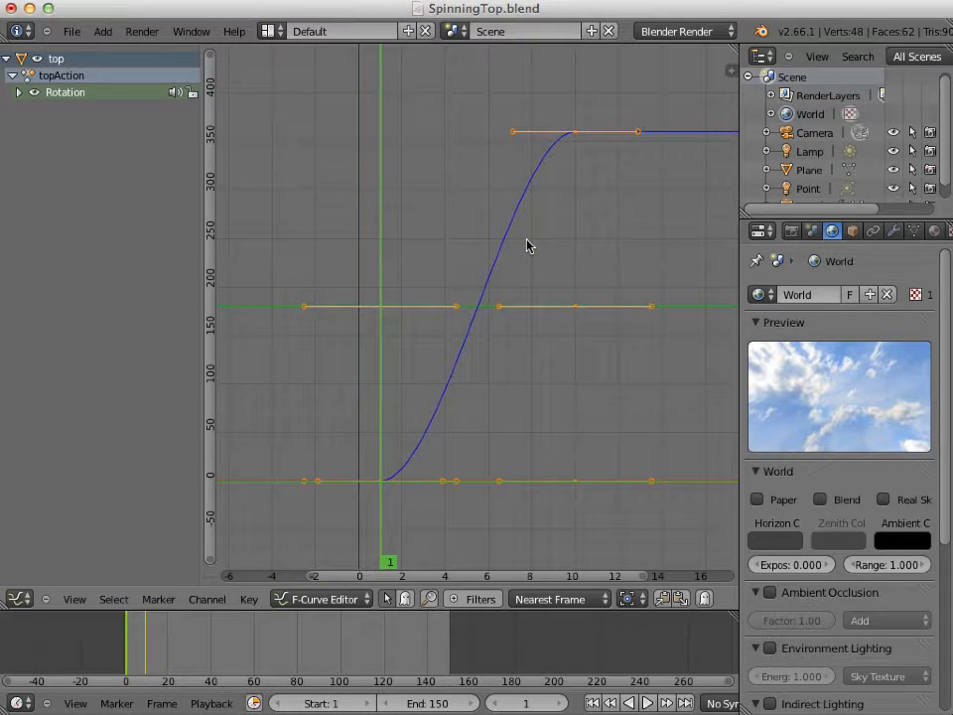
Set the handle type of the top's rotation keyframes to Vector so the spin runs at constant speed.
{"action": "key", "text": "v"}
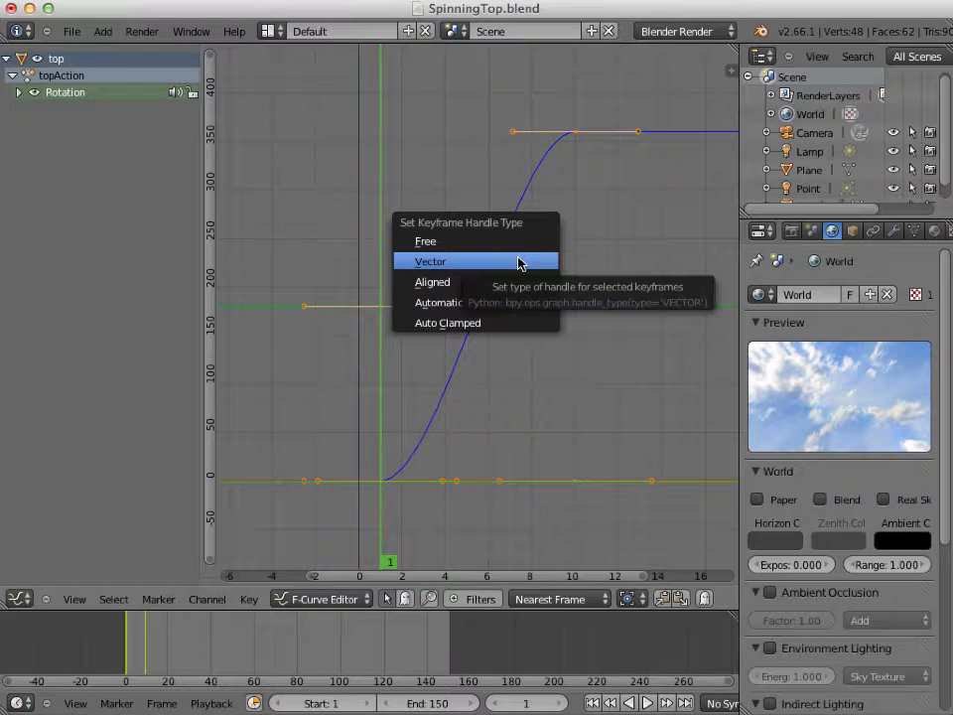
{"action": "left_click", "coordinate": [518, 262]}
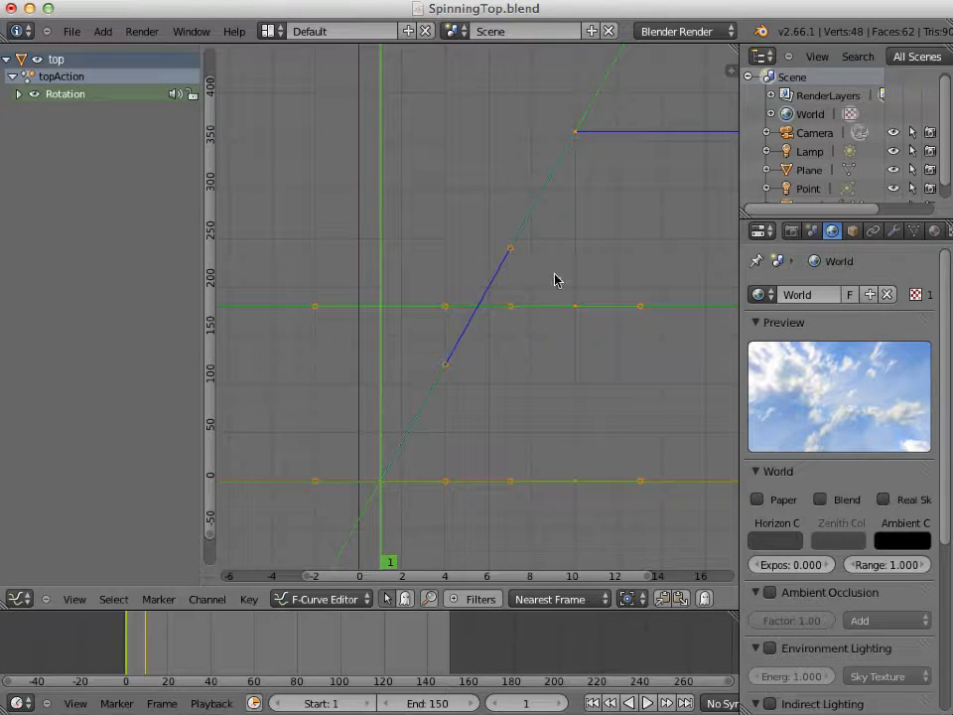
{"action": "key", "text": "Home"}
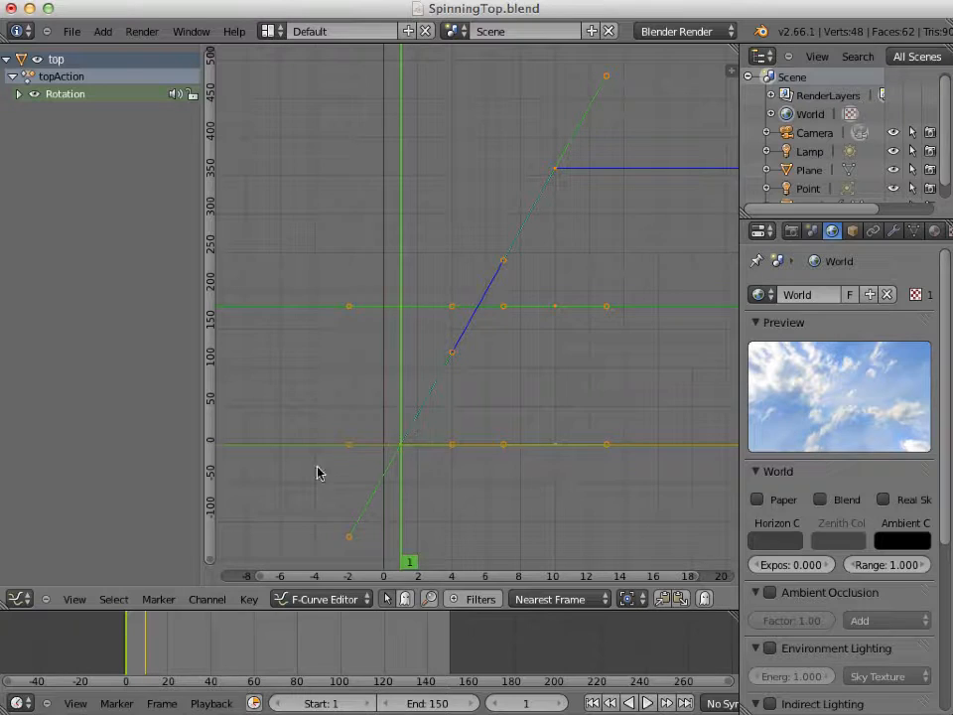
Make the top's rotation curves cyclic with the Make Cyclic (F-Modifier) extrapolation and check how they repeat over the frame range.
{"action": "left_click", "coordinate": [208, 598]}
{"action": "mouse_move", "coordinate": [255, 465]}
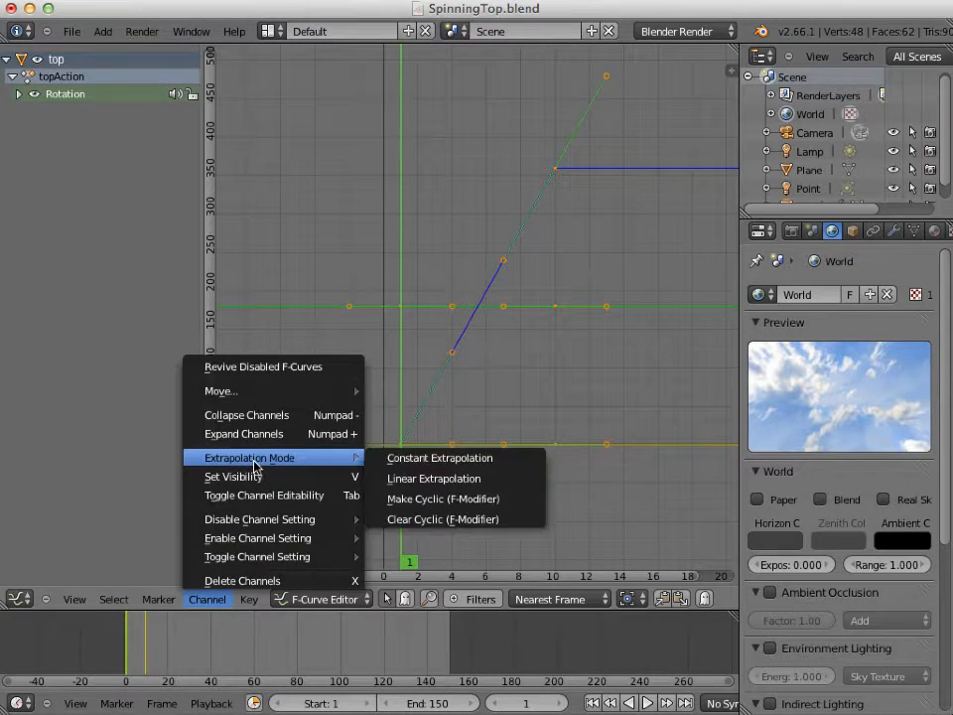
{"action": "left_click", "coordinate": [411, 503]}
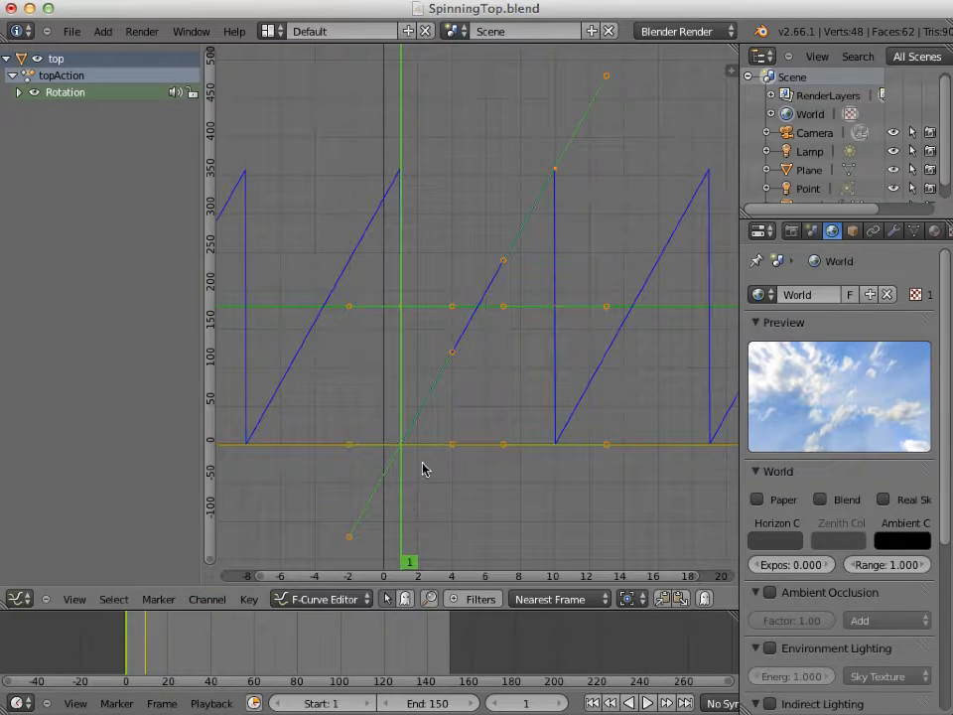
{"action": "scroll", "coordinate": [423, 467], "scroll_direction": "down", "scroll_amount": 4}
{"action": "scroll", "coordinate": [423, 468], "scroll_direction": "down", "scroll_amount": 8}
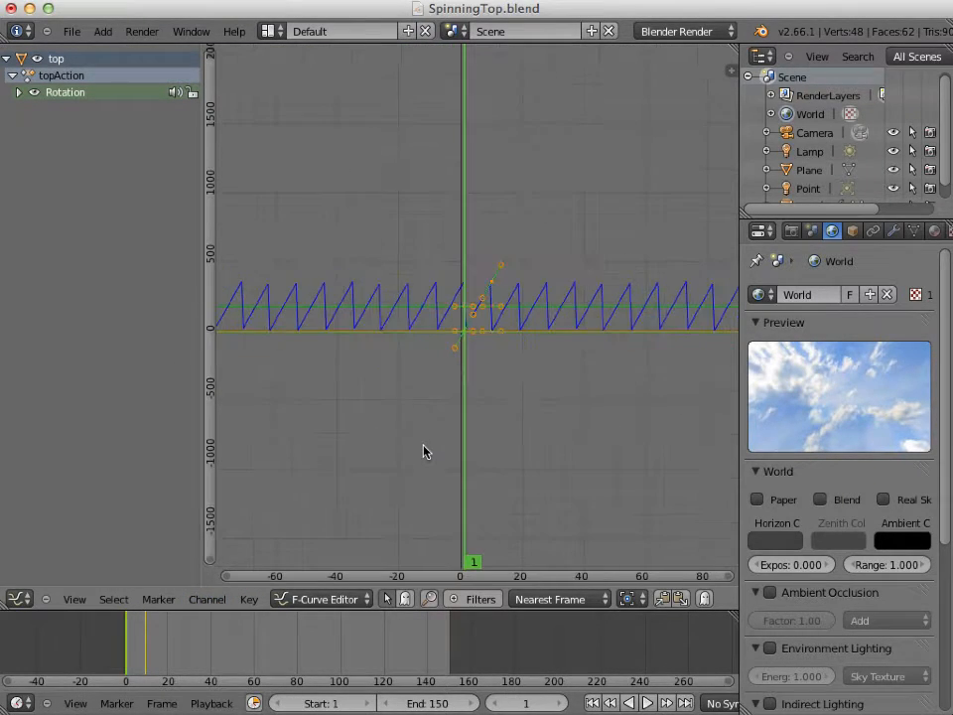
{"action": "scroll", "coordinate": [423, 450], "scroll_direction": "down", "scroll_amount": 3}
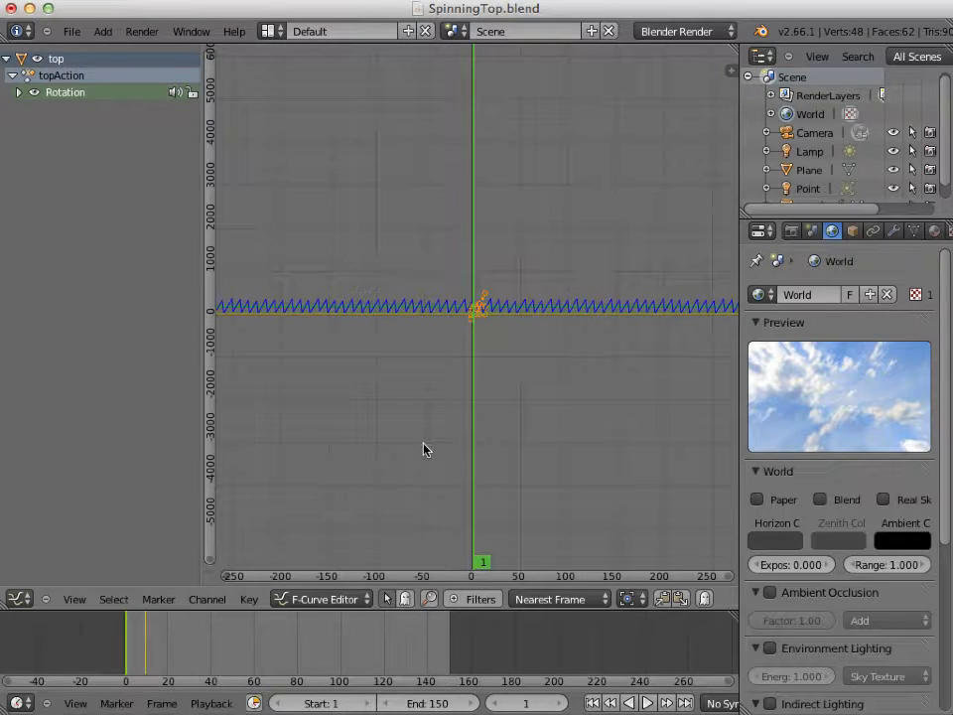
Inspect the repeating rotation curves up close and switch the Graph Editor back to the 3D View.
{"action": "scroll", "coordinate": [423, 450], "scroll_direction": "up", "scroll_amount": 3}
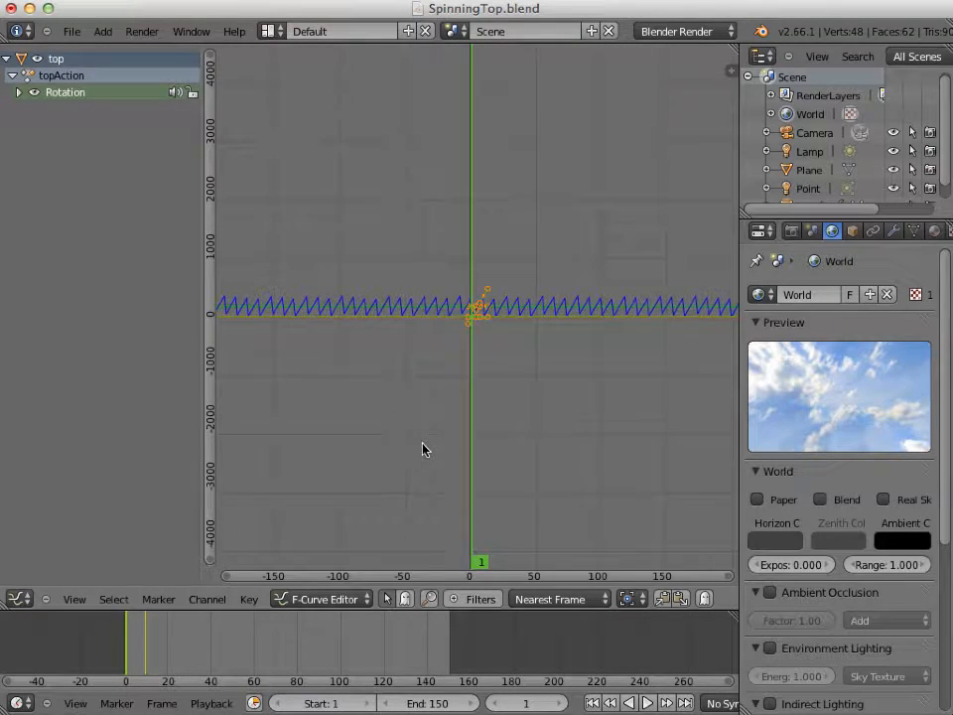
{"action": "scroll", "coordinate": [423, 450], "scroll_direction": "up", "scroll_amount": 3}
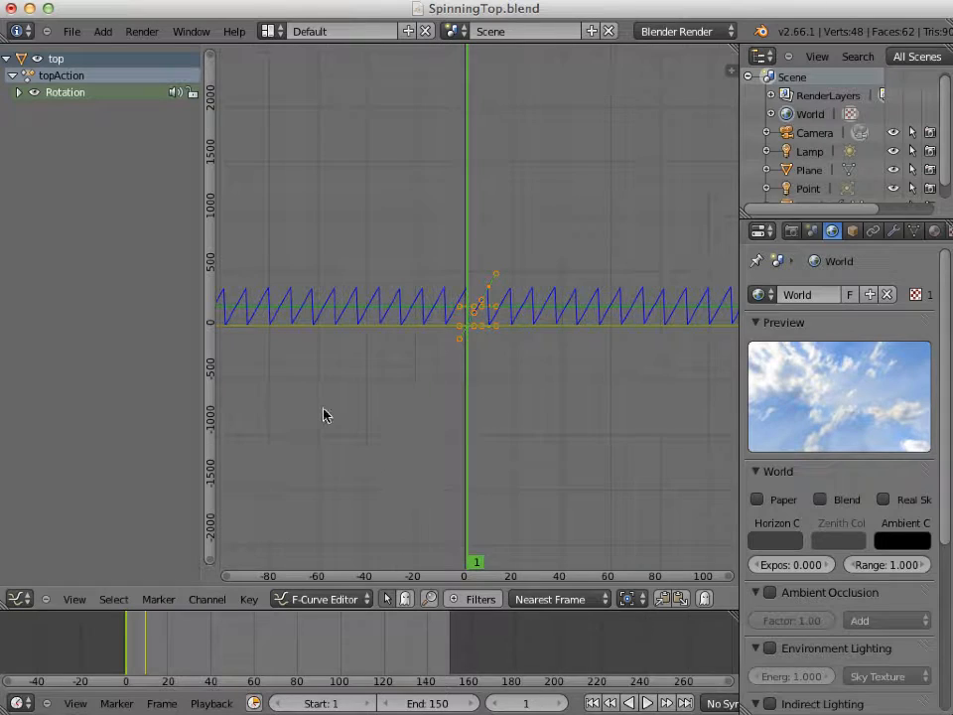
{"action": "left_click", "coordinate": [20, 598]}
{"action": "left_click", "coordinate": [45, 574]}
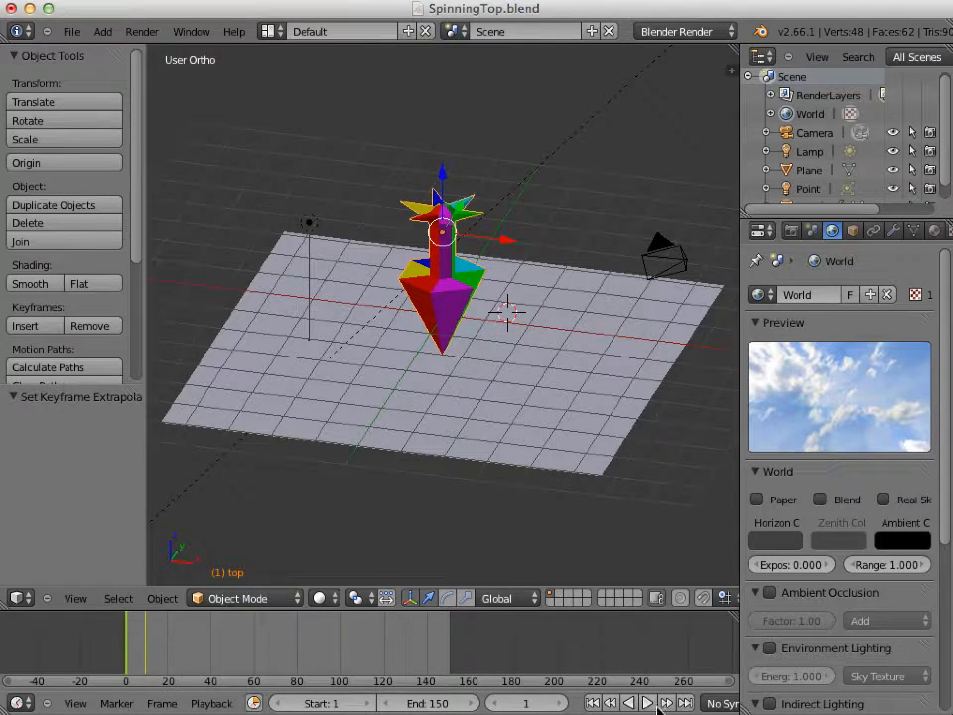
Play the cyclic spin animation in the 3D view, stop it and return to frame 1.
{"action": "key", "text": "alt+a"}
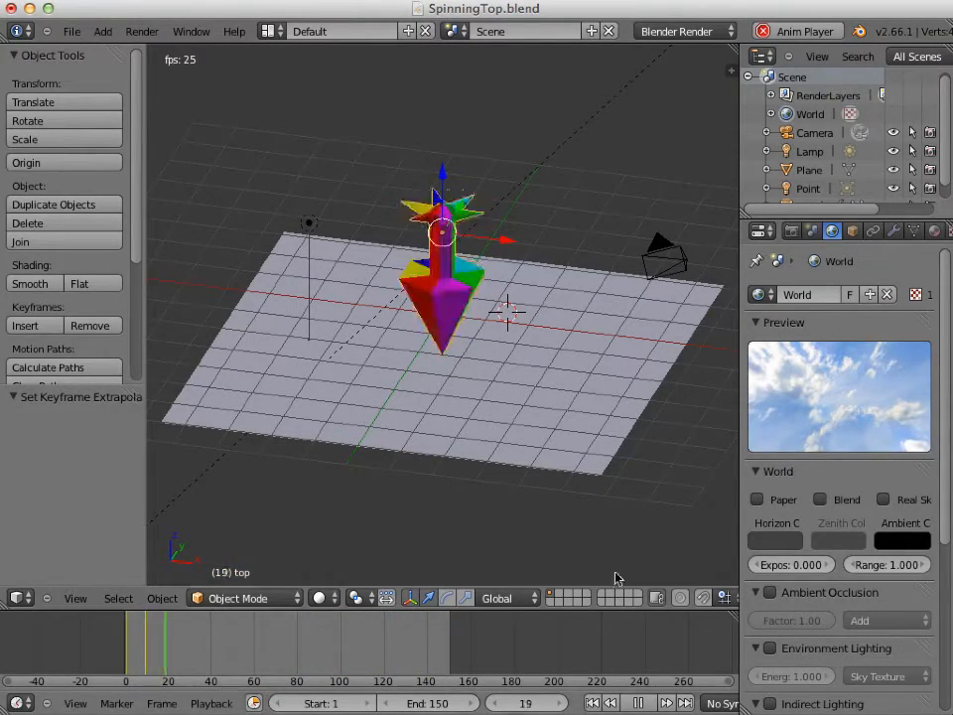
{"action": "left_click", "coordinate": [638, 703]}
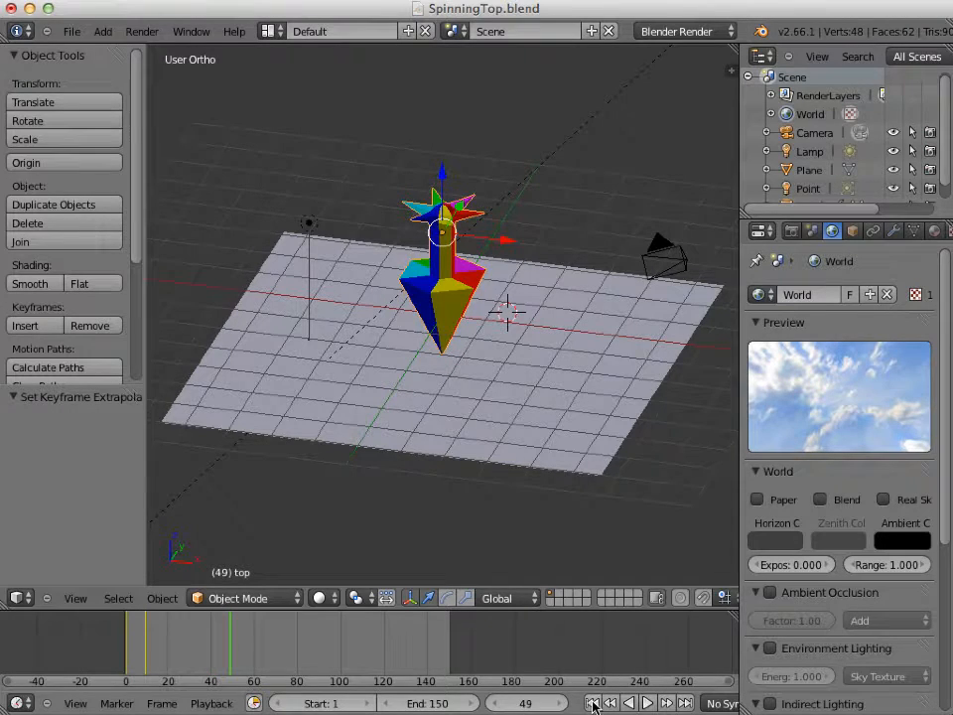
{"action": "left_click", "coordinate": [593, 703]}
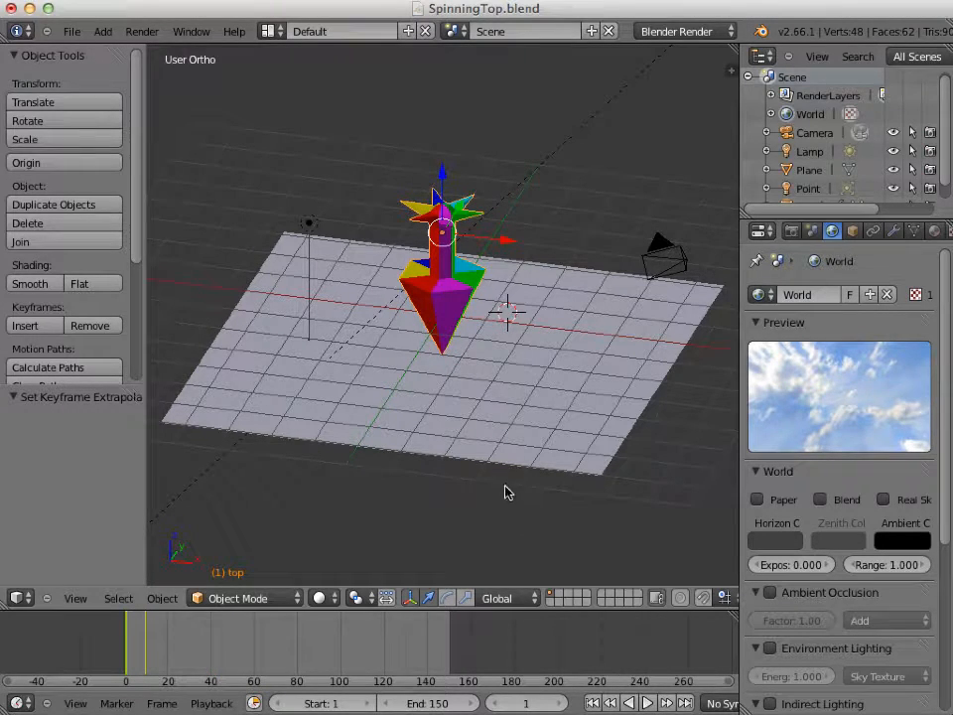
Hide the tool shelf, look through the camera and show the render dimension settings in a widened Properties editor.
{"action": "key", "text": "t"}
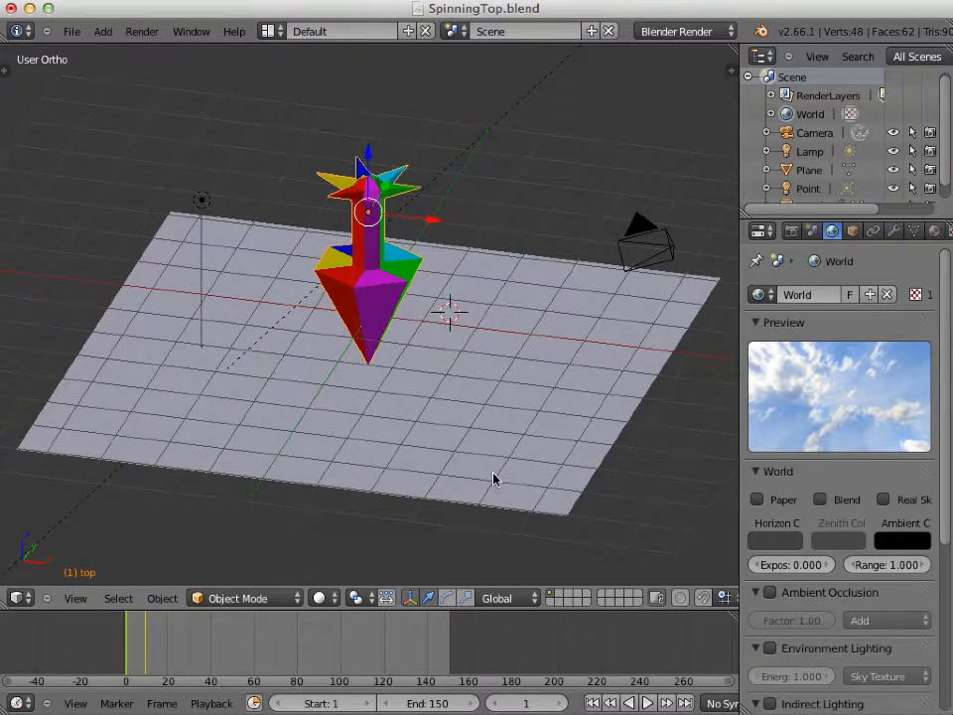
{"action": "key", "text": "KP_0"}
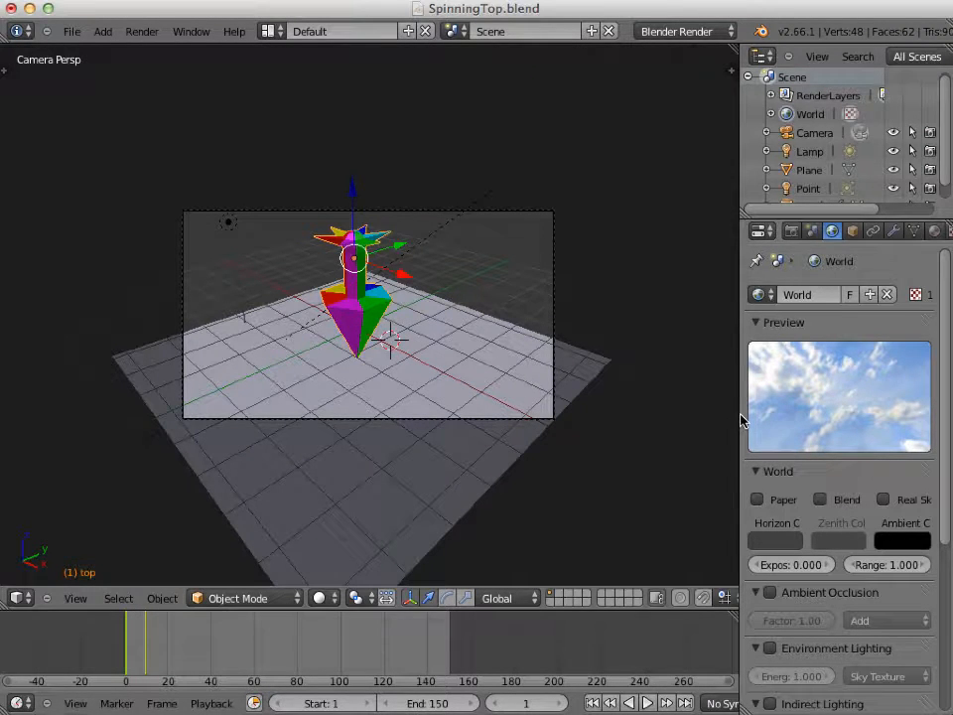
{"action": "left_click_drag", "start_coordinate": [739, 412], "coordinate": [692, 407]}
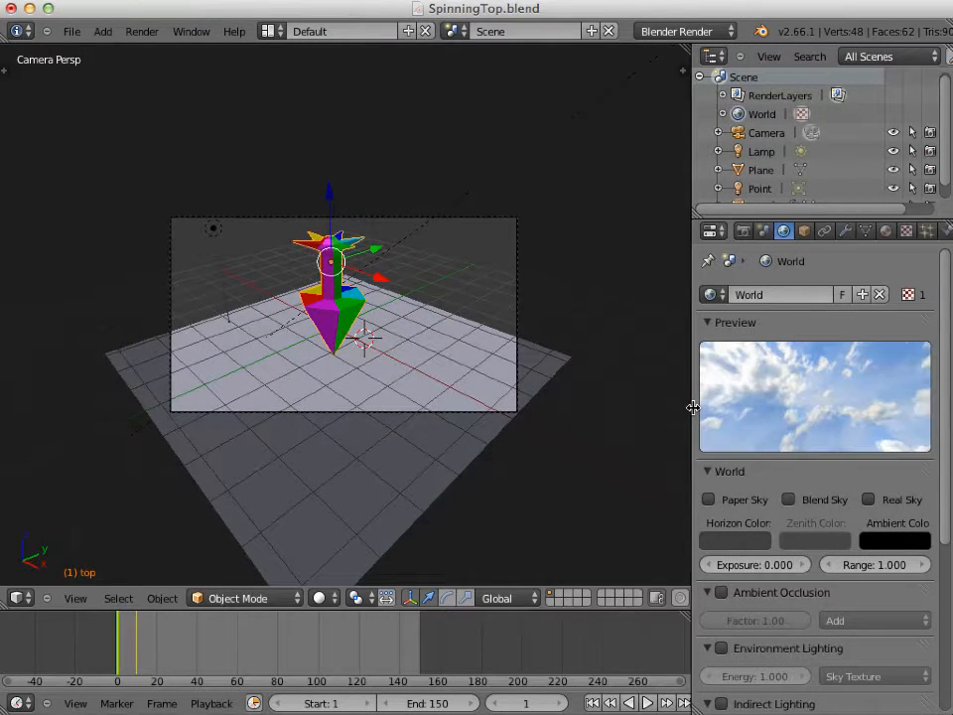
{"action": "left_click", "coordinate": [743, 231]}
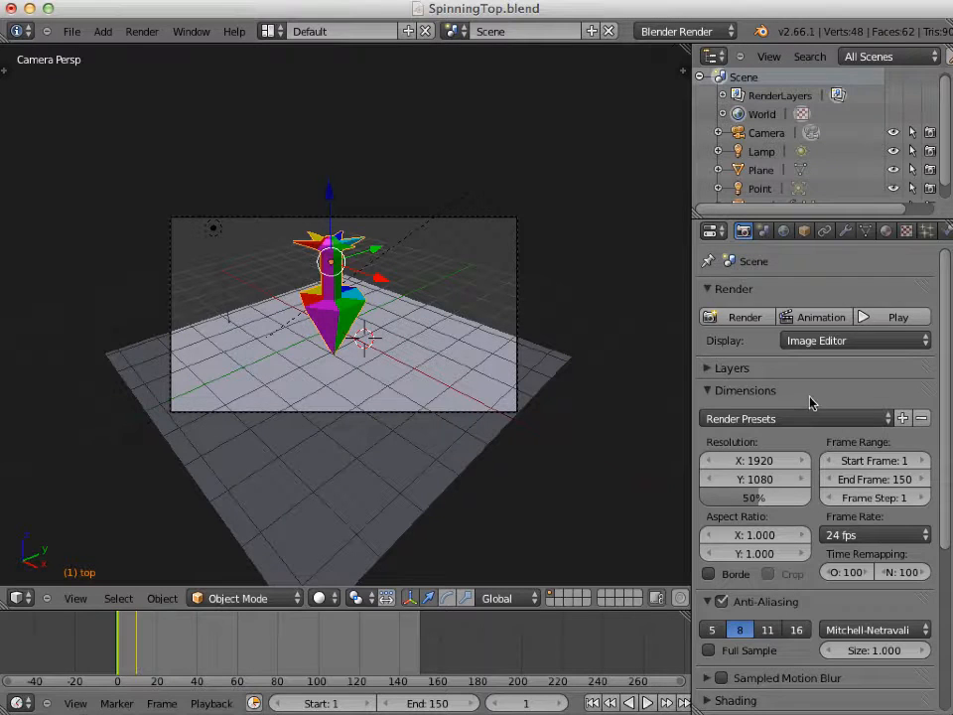
{"action": "scroll", "coordinate": [809, 395], "scroll_direction": "down", "scroll_amount": 2}
{"action": "scroll", "coordinate": [809, 397], "scroll_direction": "down", "scroll_amount": 3}
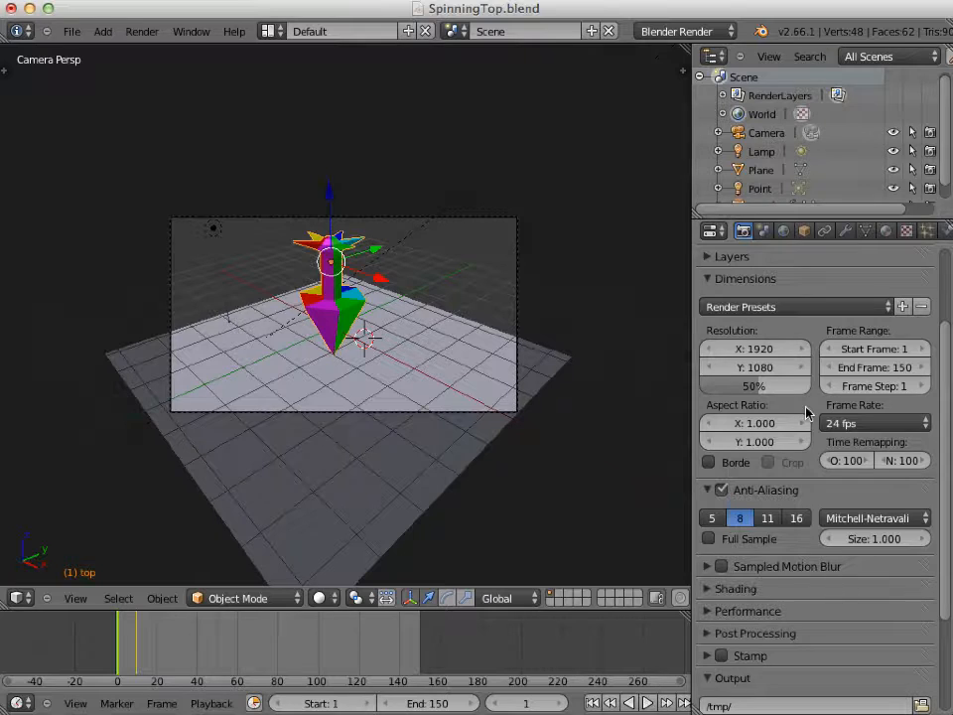
Set the render resolution to 400 by 400 pixels.
{"action": "left_click", "coordinate": [761, 350]}
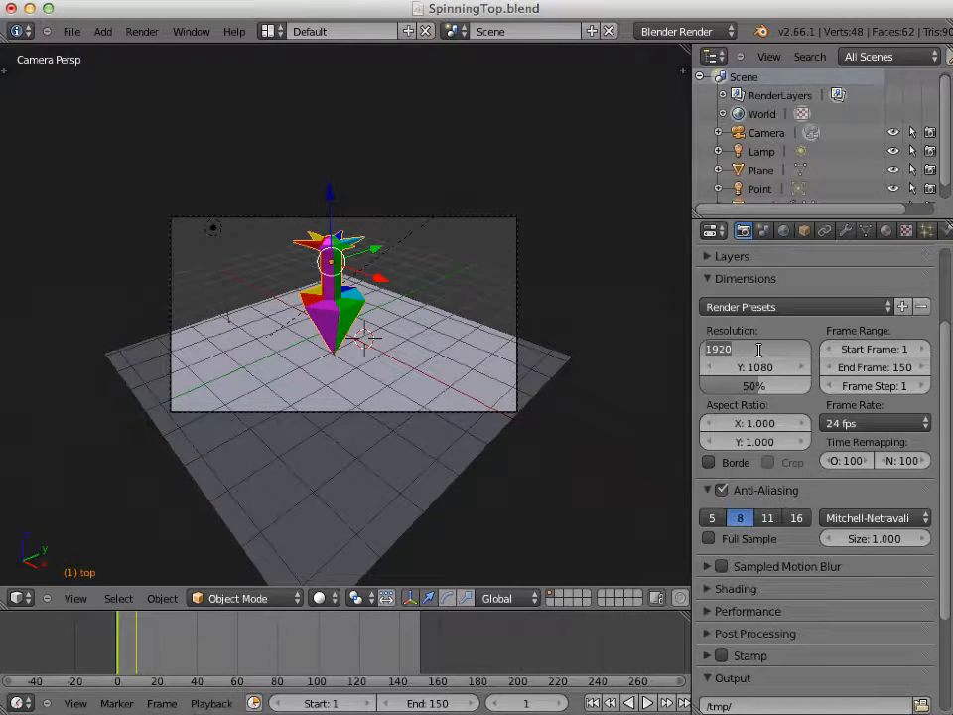
{"action": "type", "text": "400"}
{"action": "key", "text": "Return"}
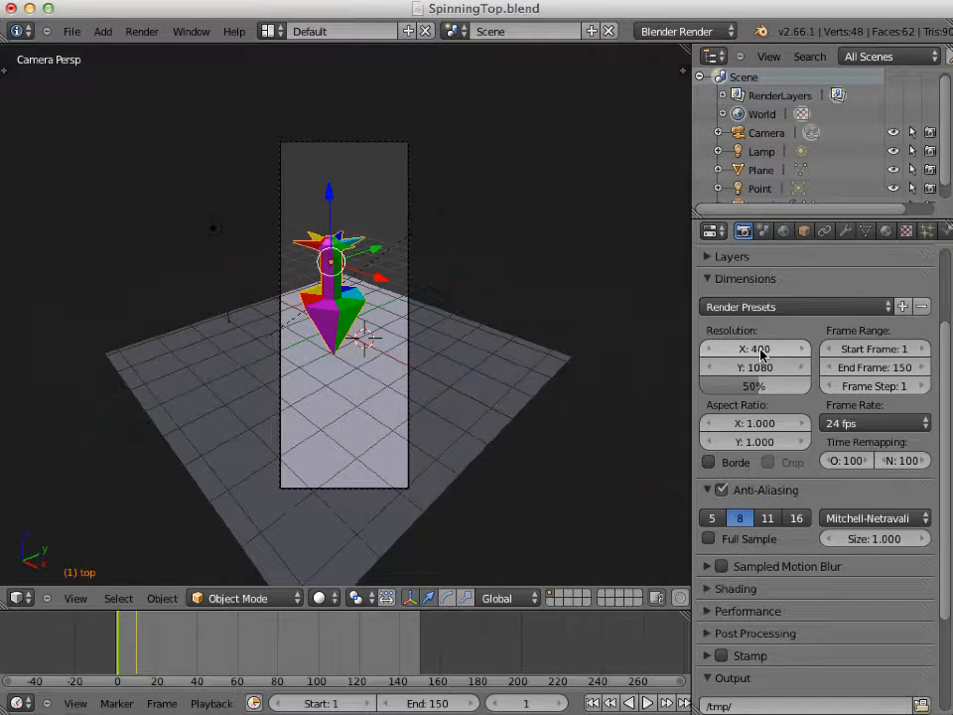
{"action": "left_click", "coordinate": [759, 370]}
{"action": "type", "text": "400"}
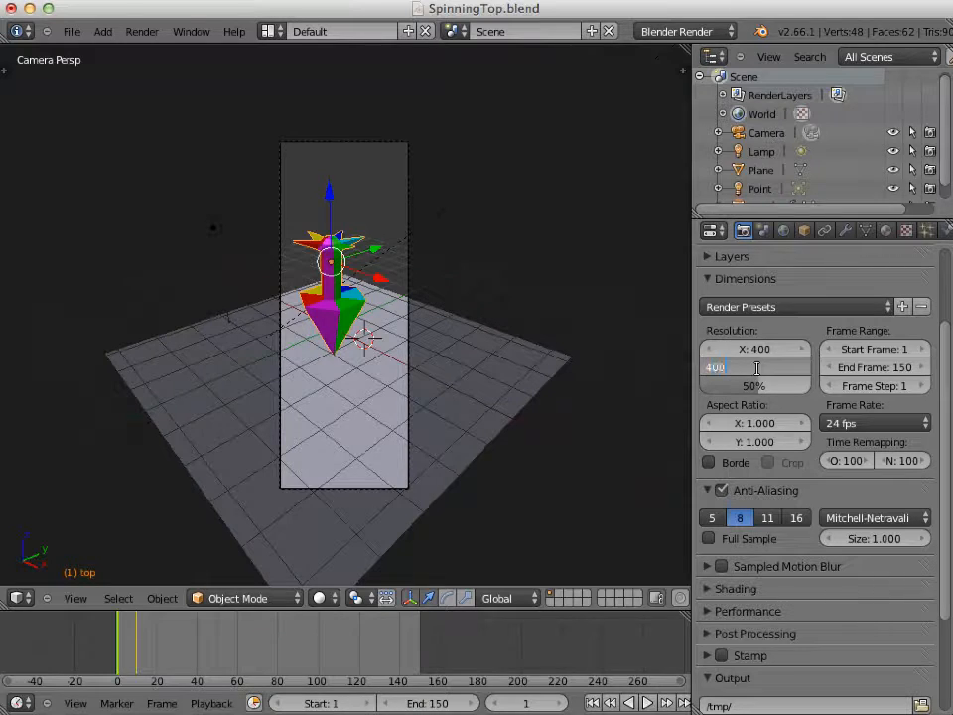
{"action": "key", "text": "Return"}
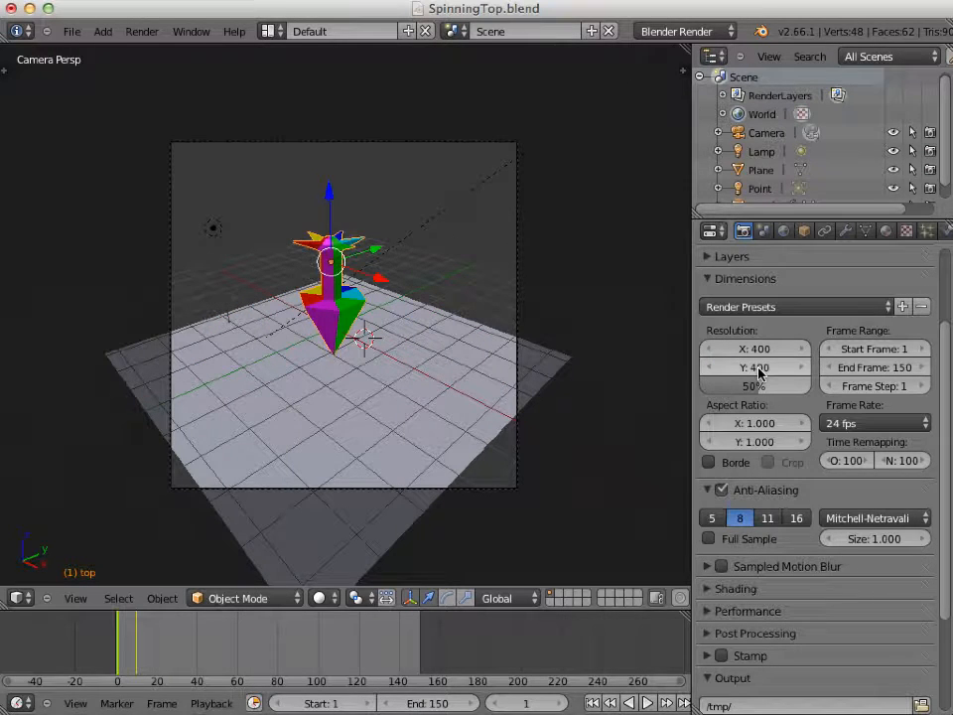
Set the render resolution to 650 pixels wide and 50 pixels high.
{"action": "left_click", "coordinate": [761, 349]}
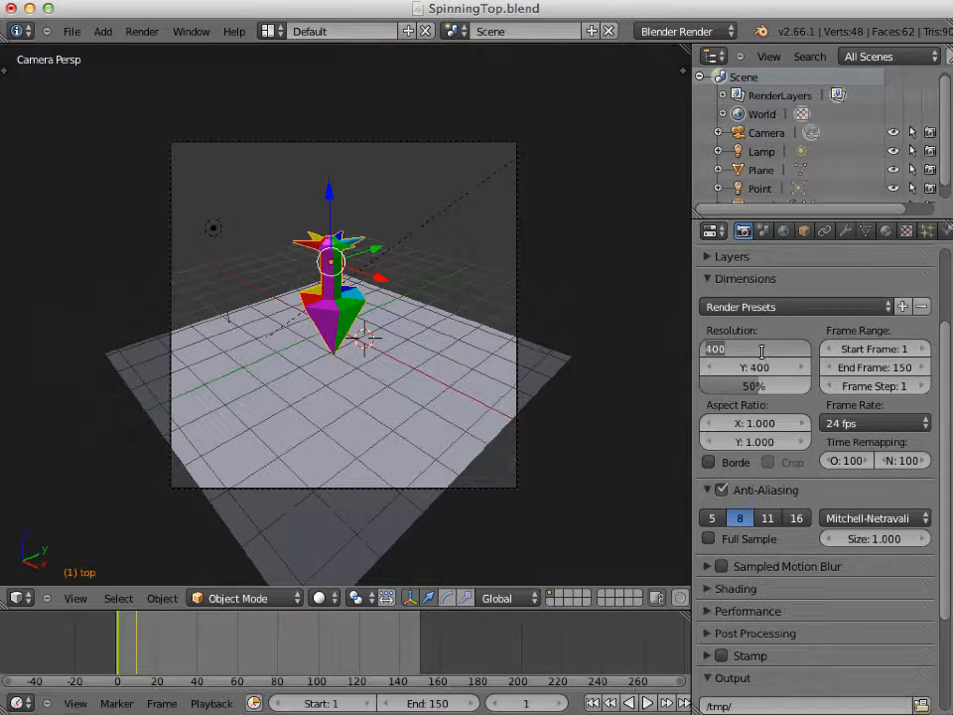
{"action": "type", "text": "650"}
{"action": "key", "text": "Return"}
{"action": "left_click", "coordinate": [758, 366]}
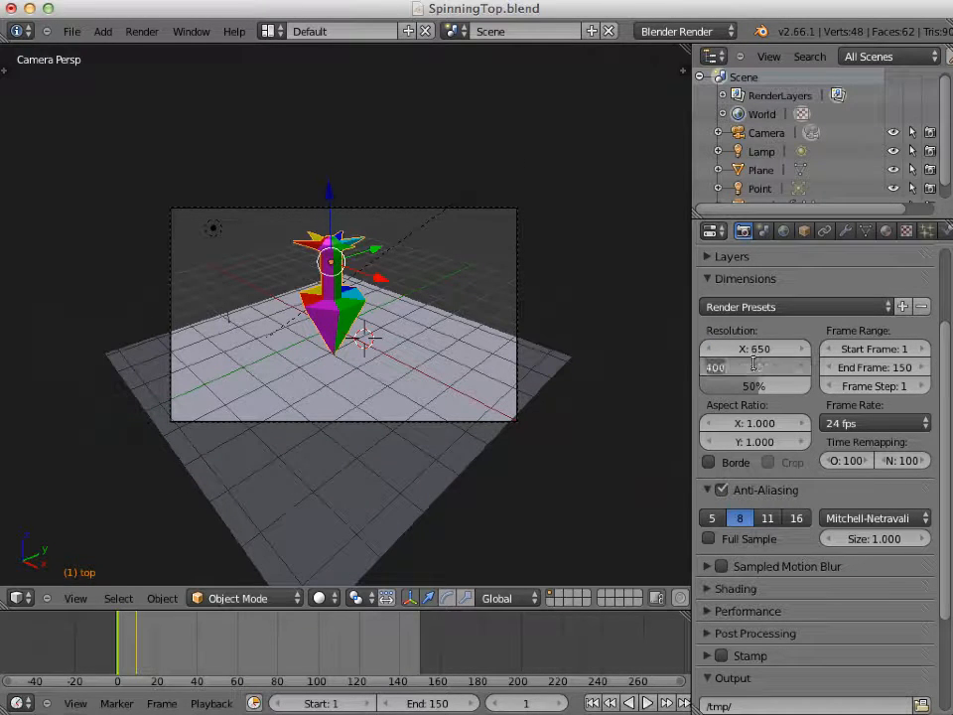
{"action": "type", "text": "50"}
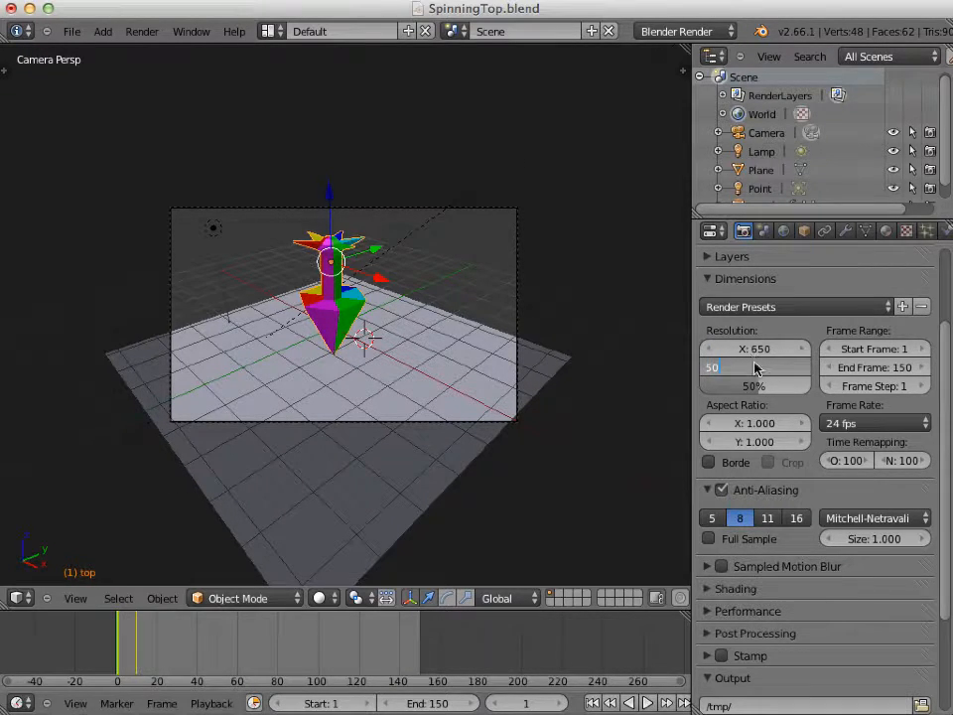
{"action": "key", "text": "Return"}
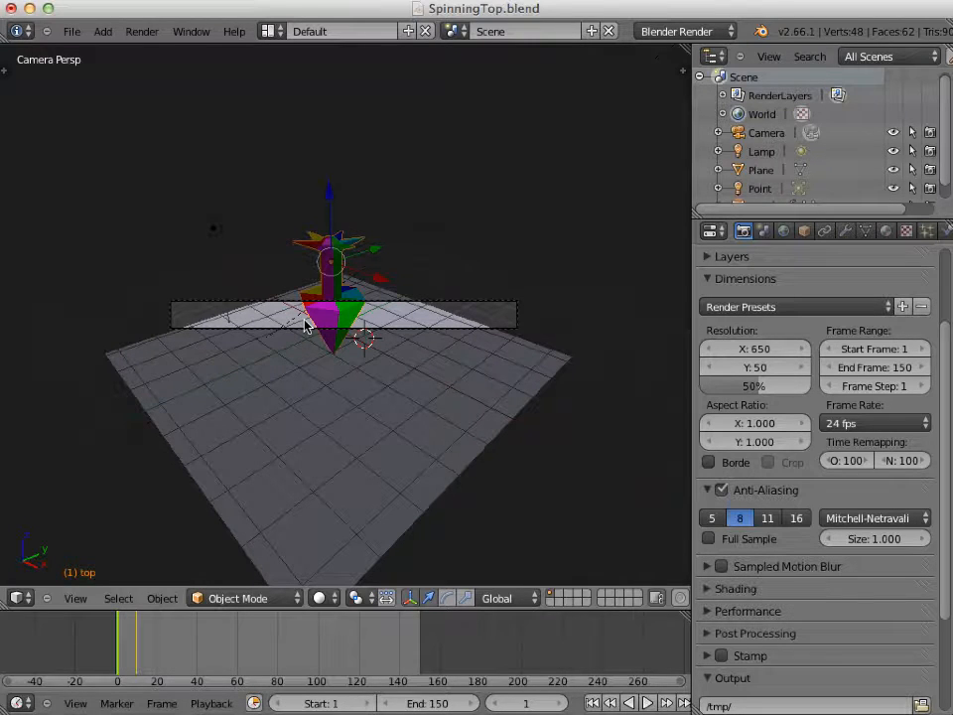
Try the render presets HDTV 720p, HDTV 1080p and HDV 1080p one after another.
{"action": "left_click", "coordinate": [764, 309]}
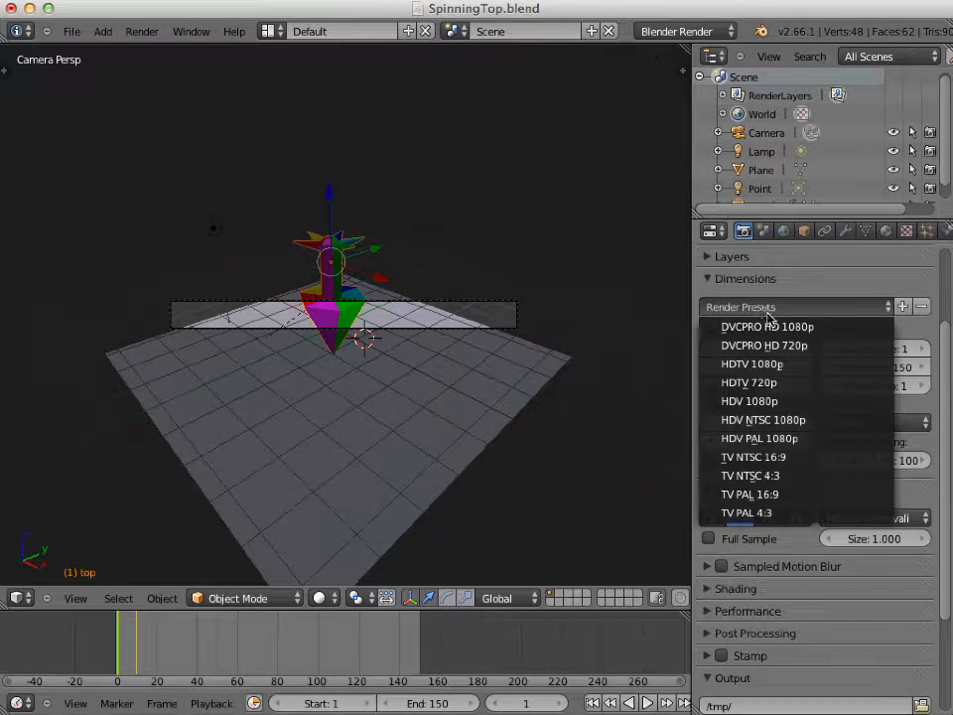
{"action": "left_click", "coordinate": [777, 390]}
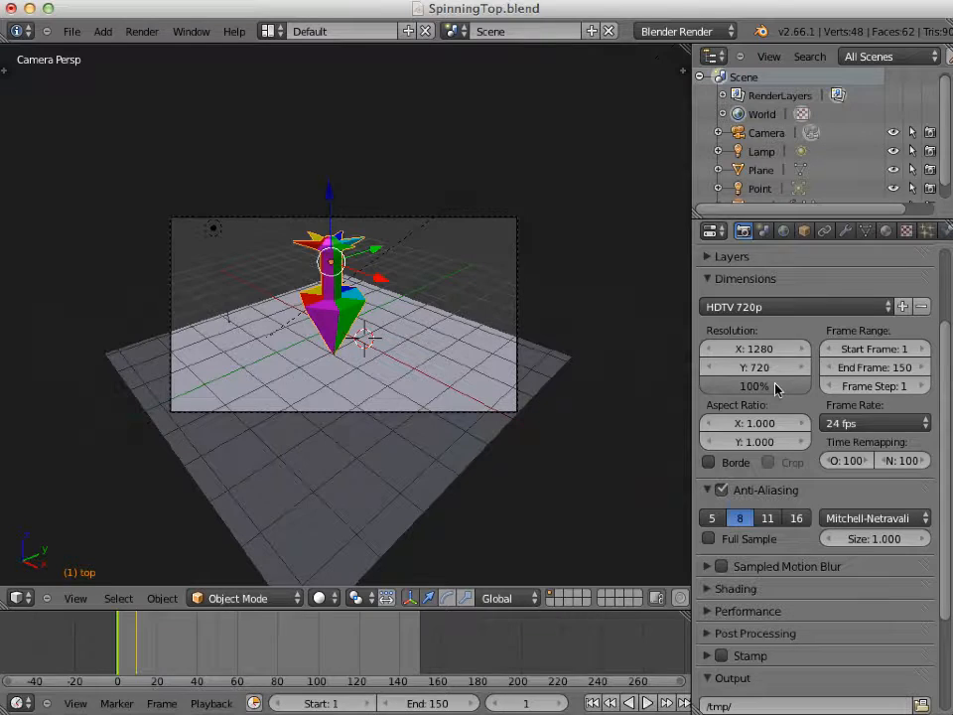
{"action": "left_click", "coordinate": [795, 310]}
{"action": "left_click", "coordinate": [788, 310]}
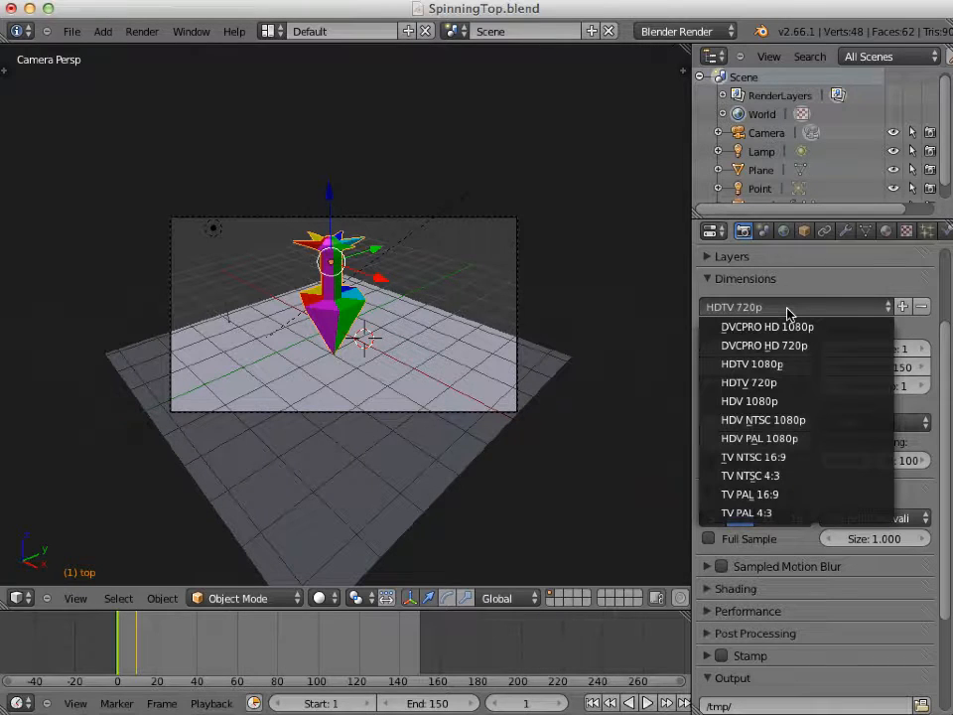
{"action": "left_click", "coordinate": [792, 366]}
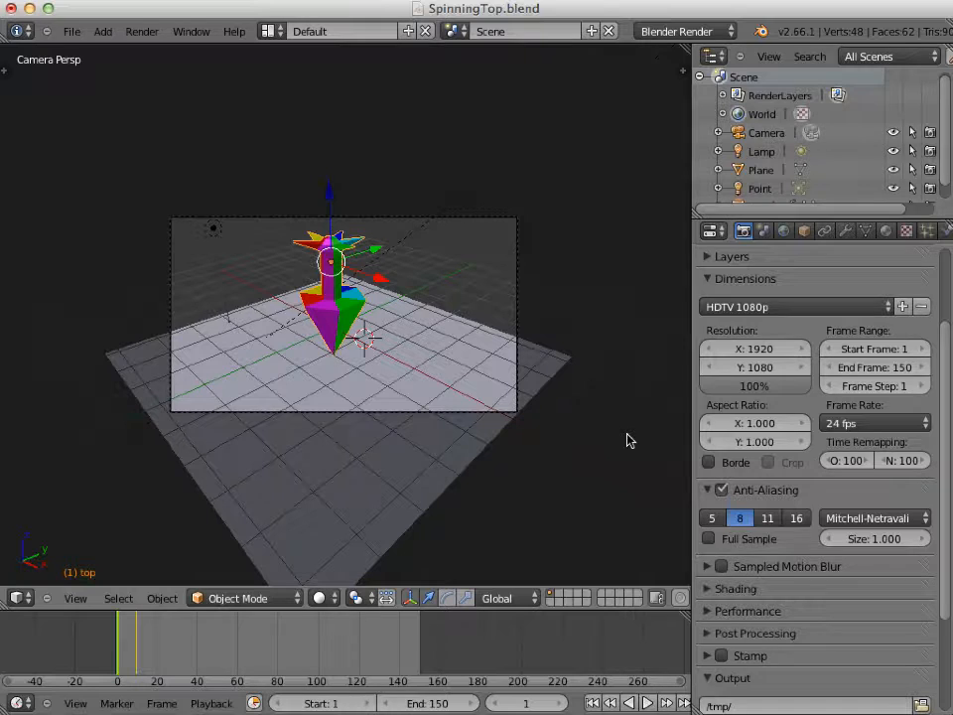
{"action": "left_click", "coordinate": [739, 312]}
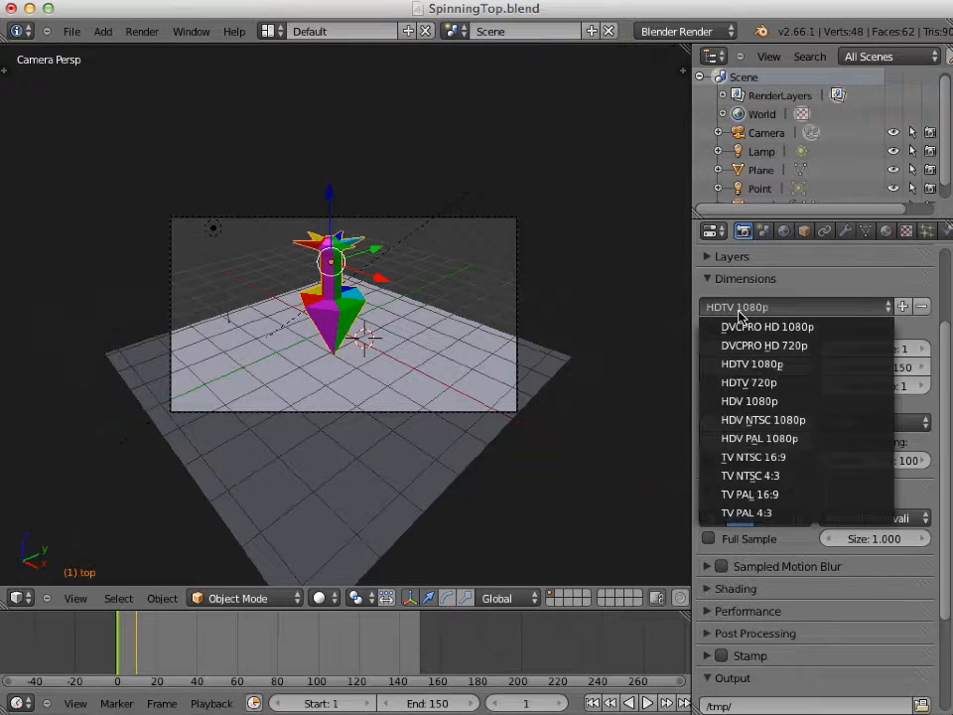
{"action": "left_click", "coordinate": [759, 401]}
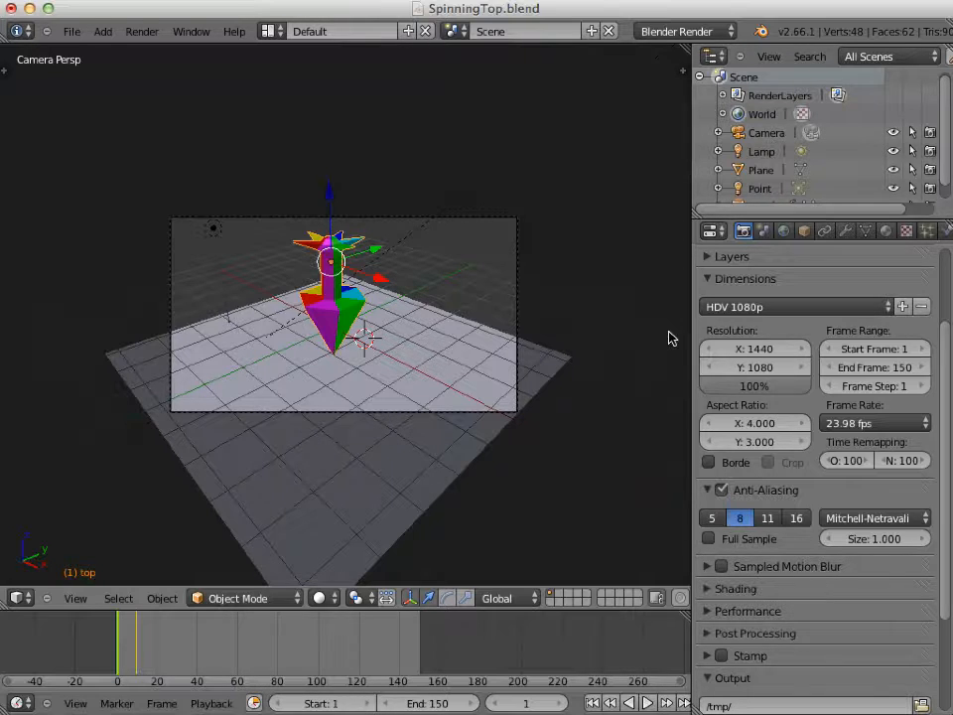
Apply the HDTV 720p render preset and keep the resolution scale at 100%.
{"action": "left_click", "coordinate": [744, 307]}
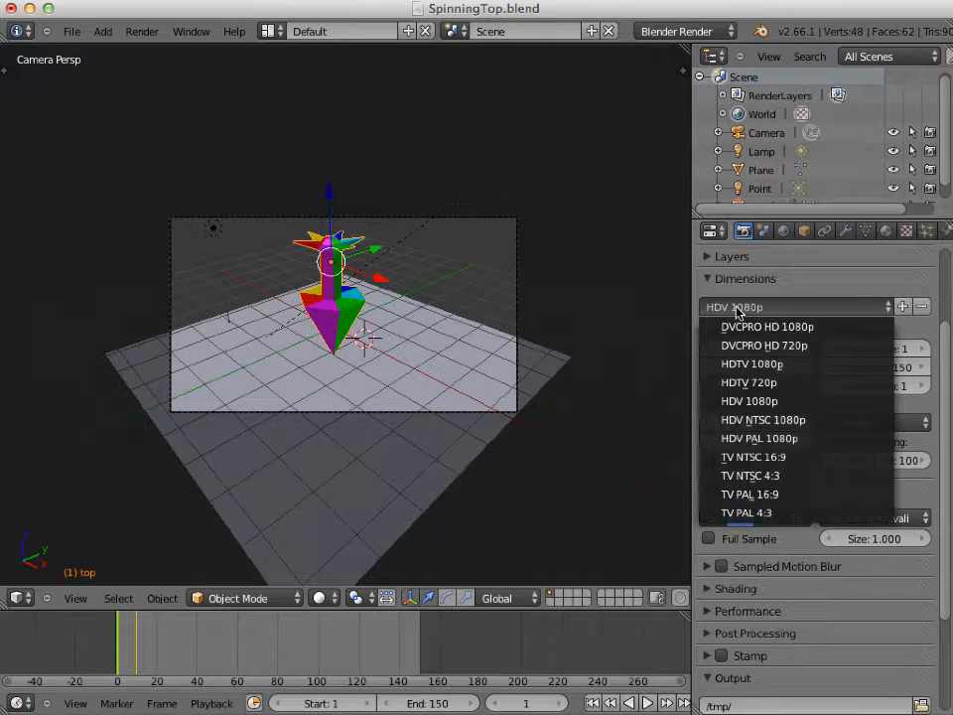
{"action": "left_click", "coordinate": [760, 383]}
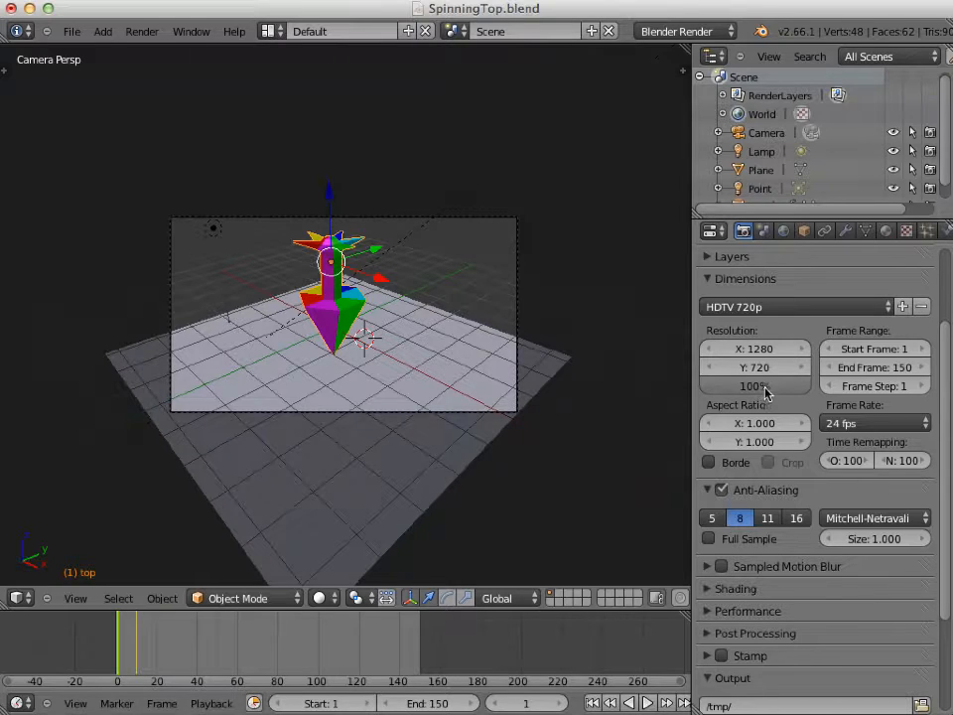
{"action": "mouse_move", "coordinate": [794, 392]}
{"action": "left_mouse_down"}
{"action": "mouse_move", "coordinate": [722, 387]}
{"action": "mouse_move", "coordinate": [804, 391]}
{"action": "left_mouse_up"}
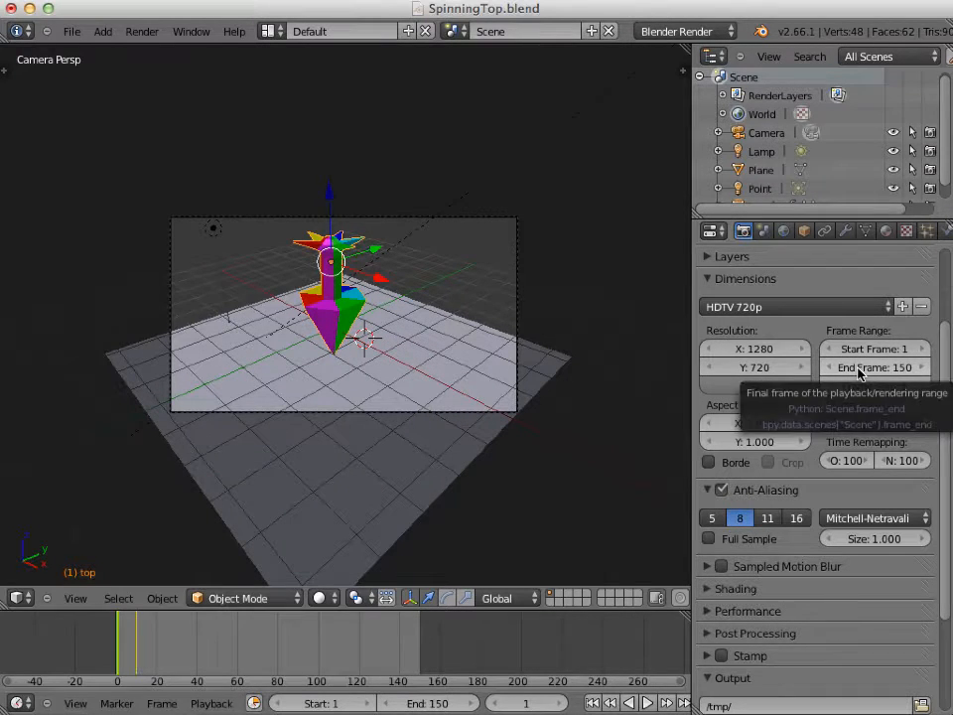
Set the render output location to the Desktop folder with the file name SpinningTopA.
{"action": "scroll", "coordinate": [824, 558], "scroll_direction": "down", "scroll_amount": 5}
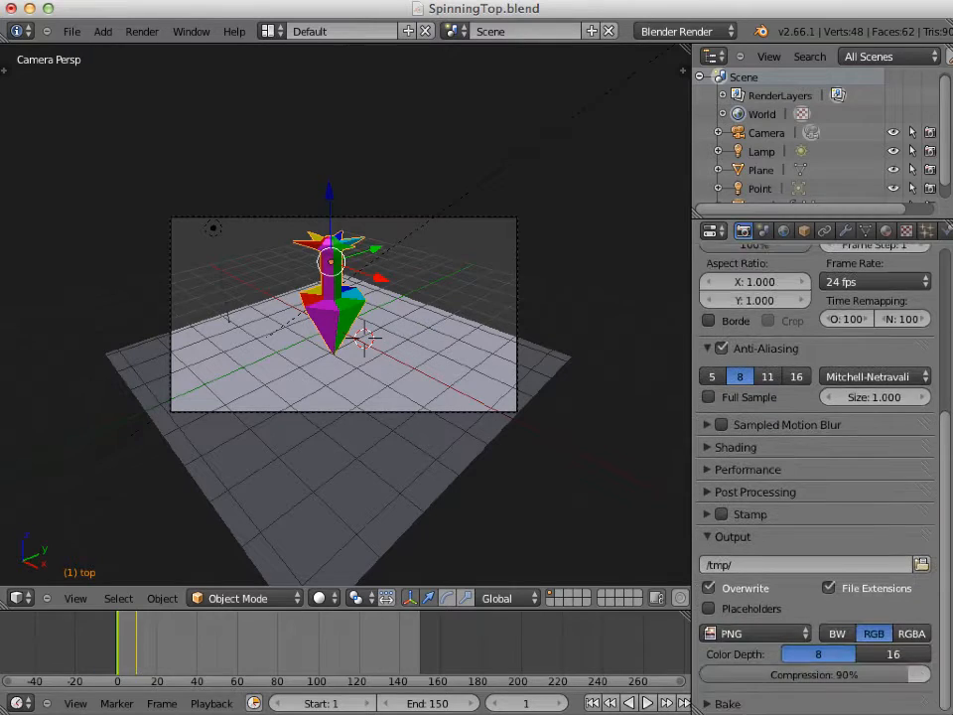
{"action": "left_click", "coordinate": [922, 565]}
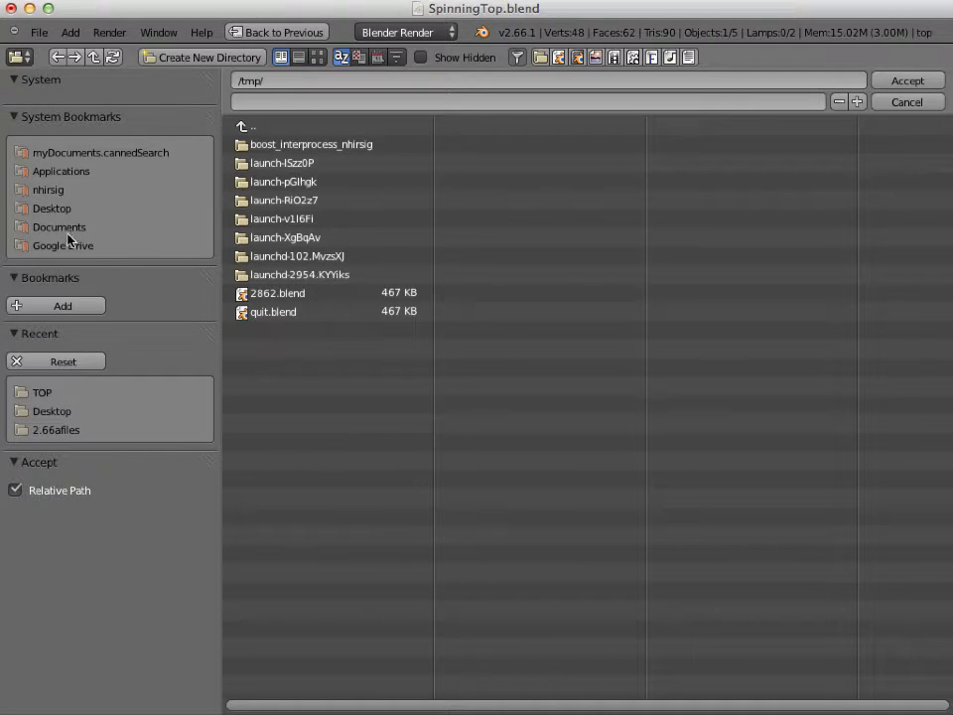
{"action": "left_click", "coordinate": [54, 210]}
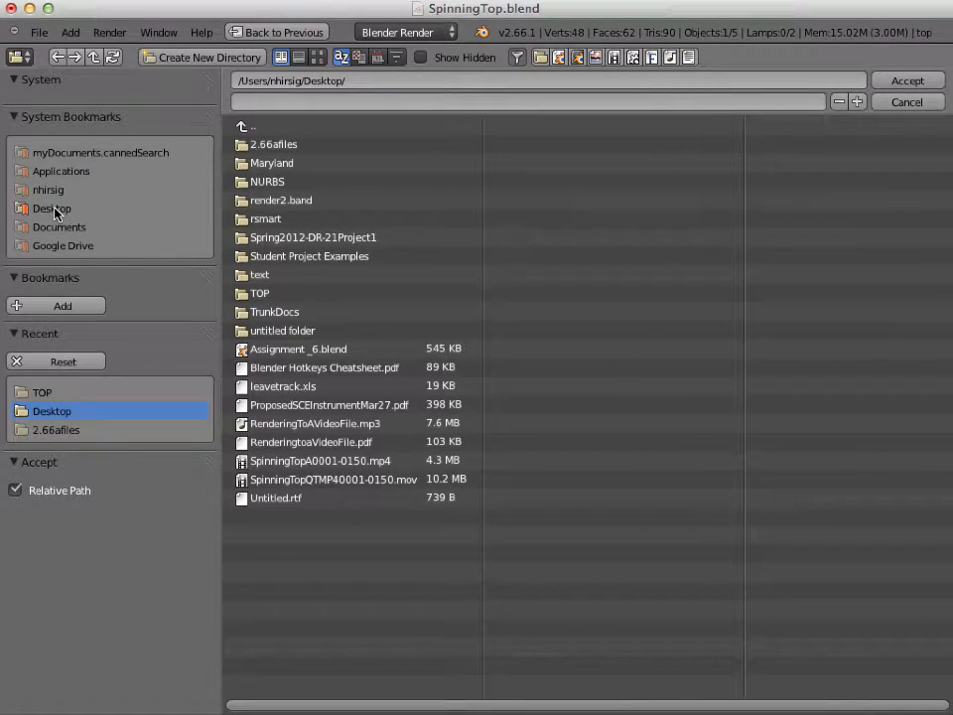
{"action": "left_click", "coordinate": [278, 104]}
{"action": "type", "text": "SpinningTopA"}
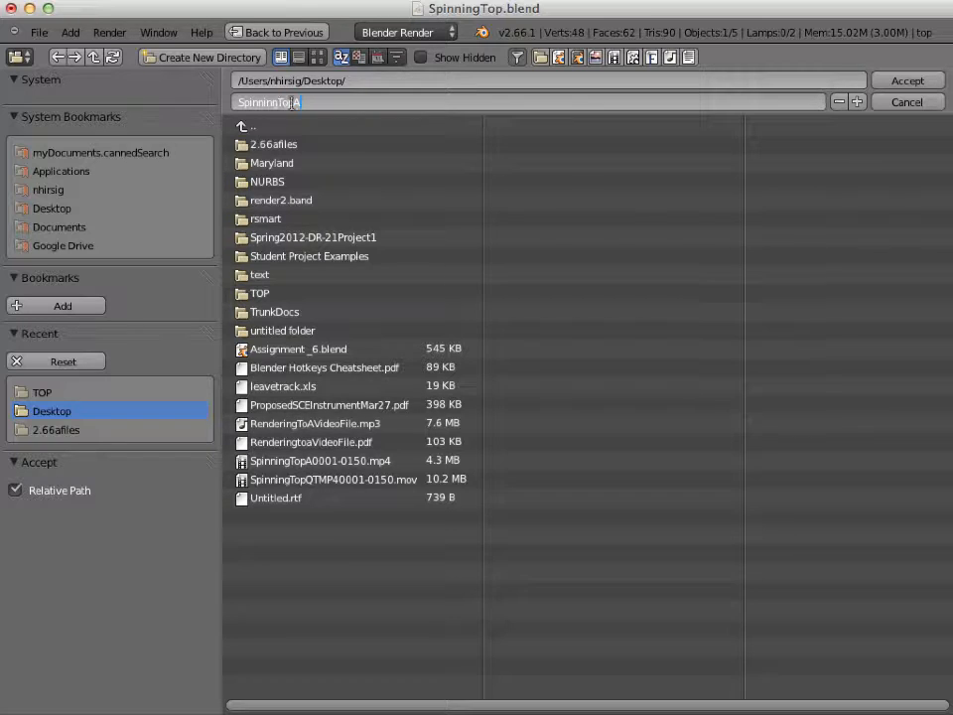
{"action": "left_click", "coordinate": [891, 80]}
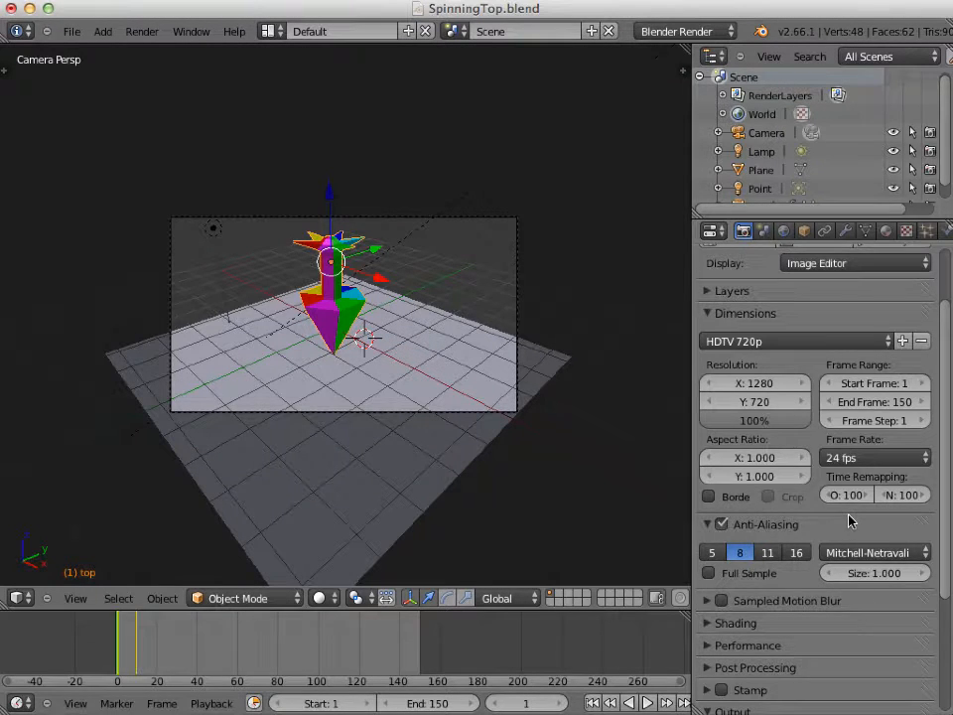
Set the render output file format to MPEG and its encoding format to MPEG-4.
{"action": "scroll", "coordinate": [849, 519], "scroll_direction": "down", "scroll_amount": 5}
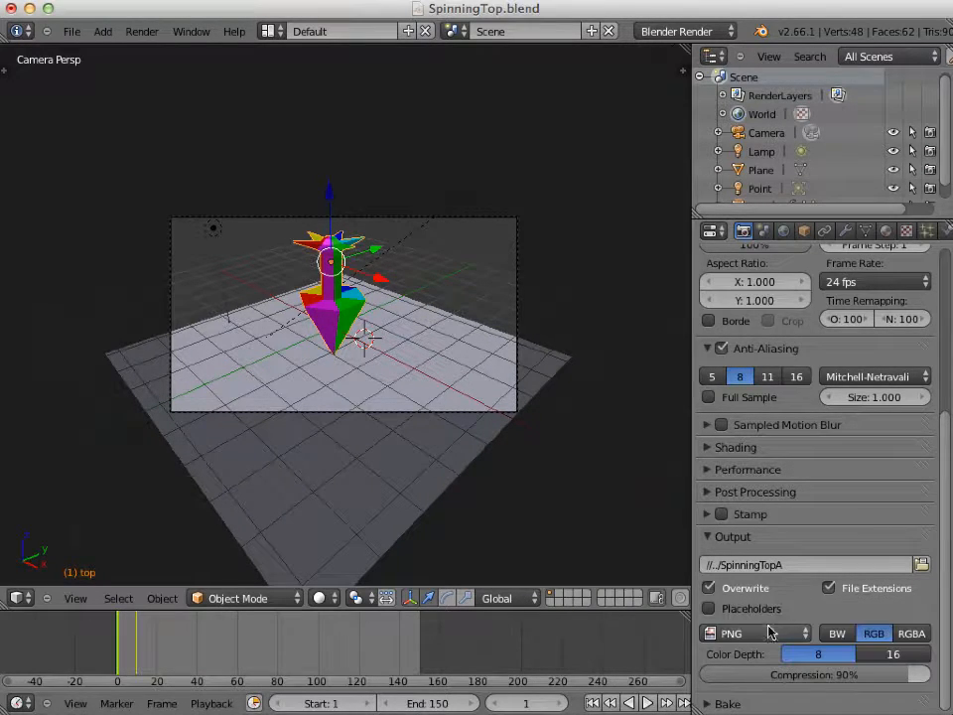
{"action": "left_click", "coordinate": [733, 639]}
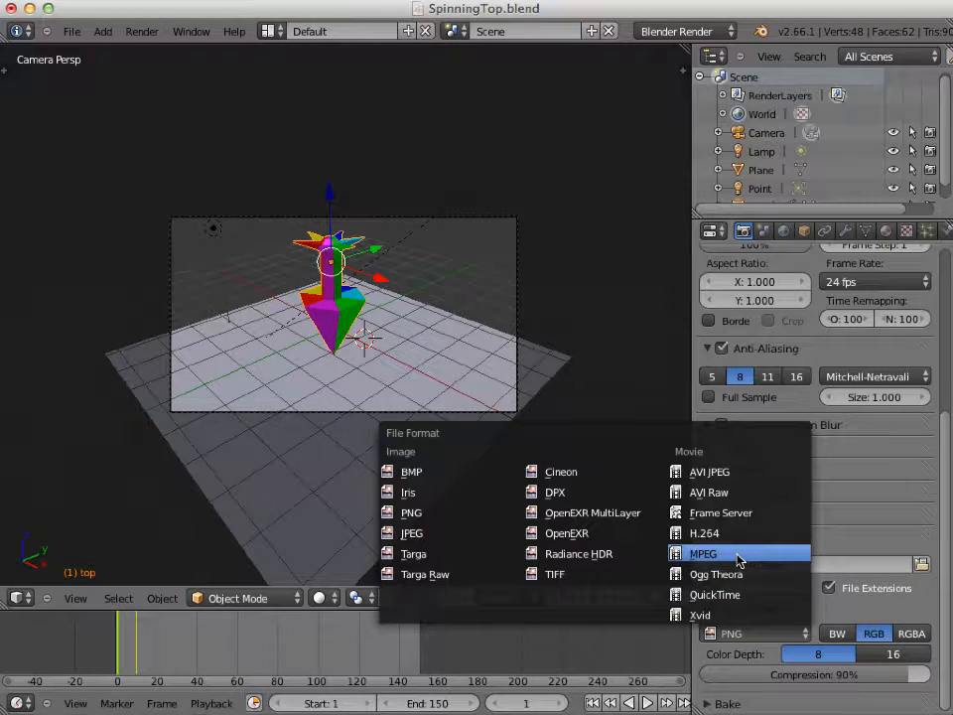
{"action": "left_click", "coordinate": [737, 557]}
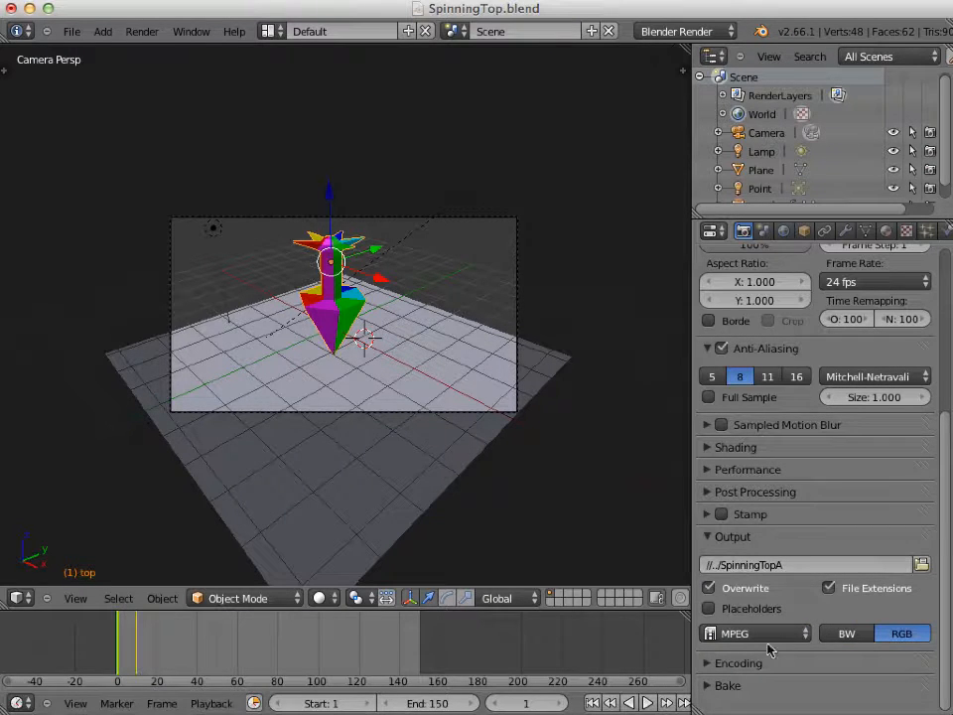
{"action": "left_click", "coordinate": [708, 669]}
{"action": "scroll", "coordinate": [770, 670], "scroll_direction": "down", "scroll_amount": 5}
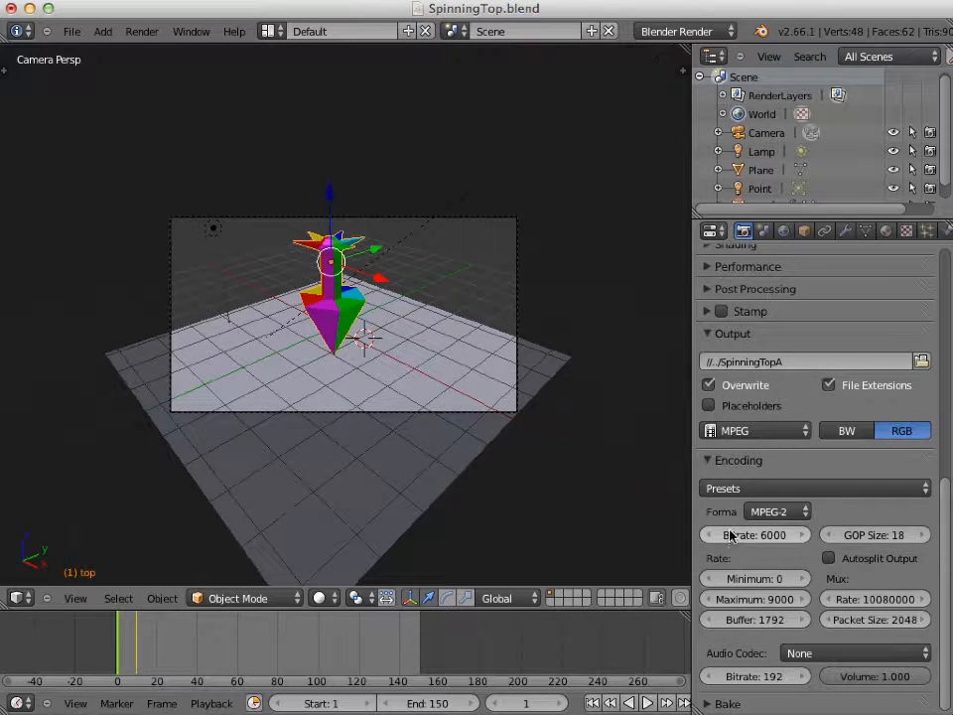
{"action": "left_click", "coordinate": [774, 512]}
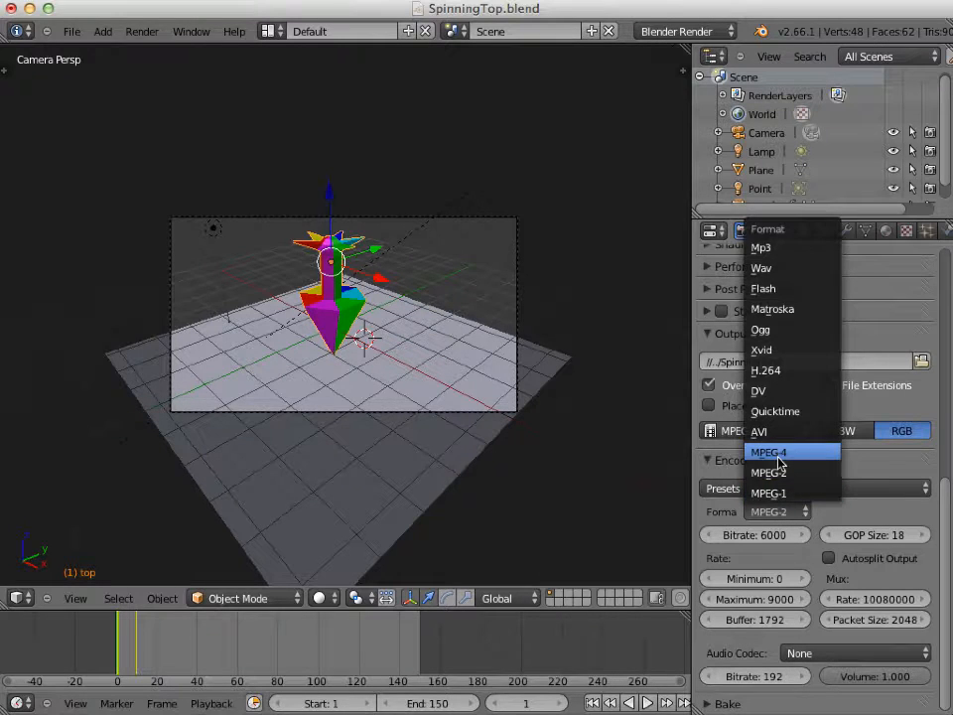
{"action": "left_click", "coordinate": [780, 458]}
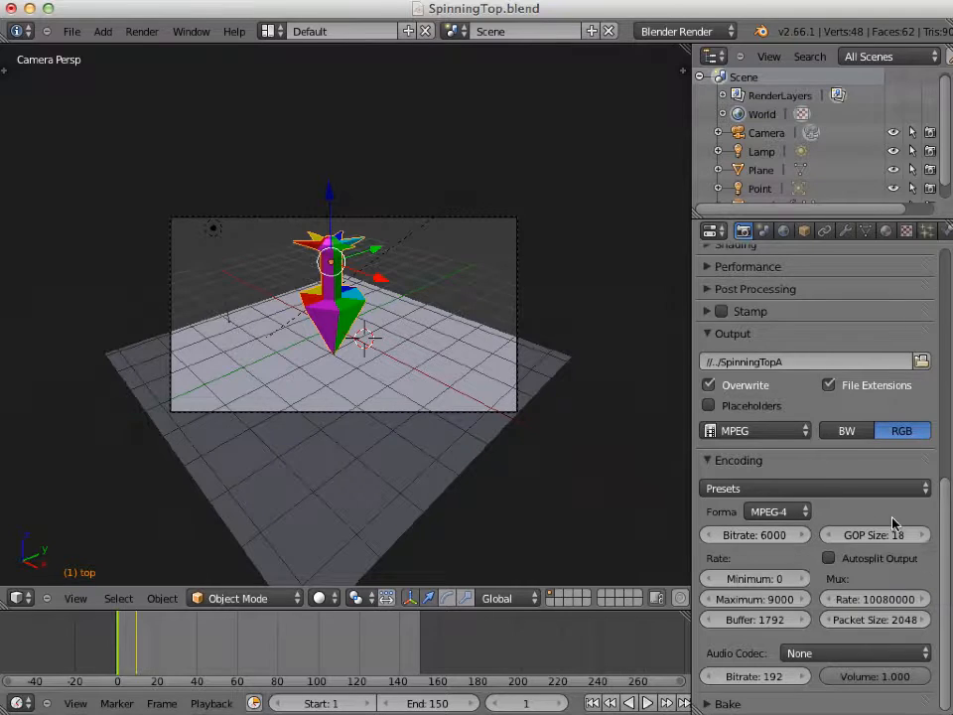
Review the render dimensions, output path and encoding settings before rendering.
{"action": "left_click_drag", "start_coordinate": [945, 511], "coordinate": [941, 305]}
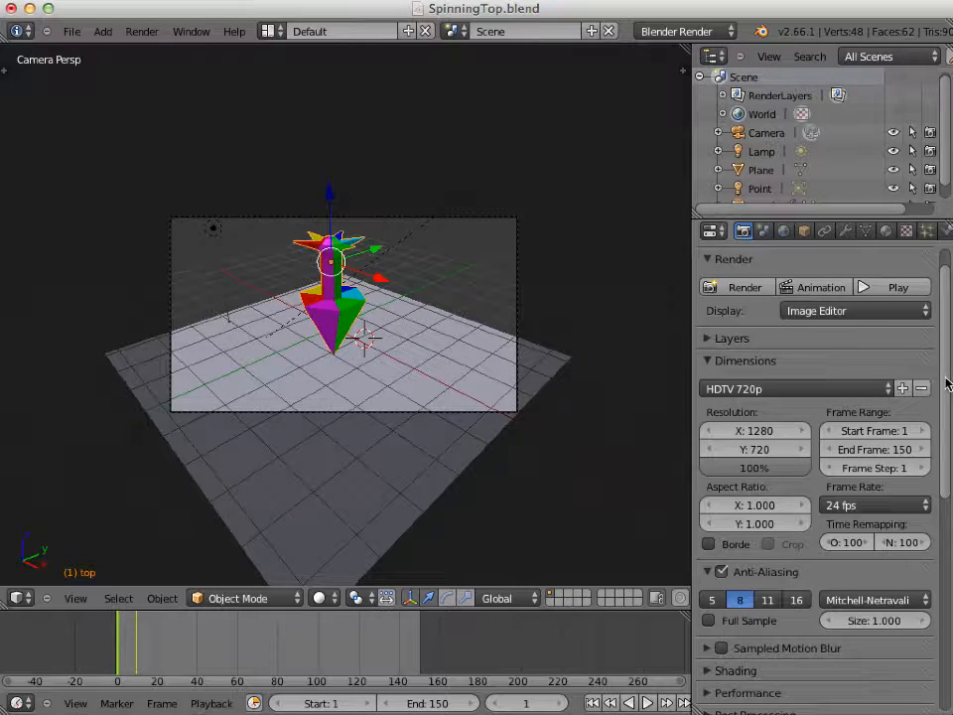
{"action": "left_click_drag", "start_coordinate": [946, 384], "coordinate": [944, 611]}
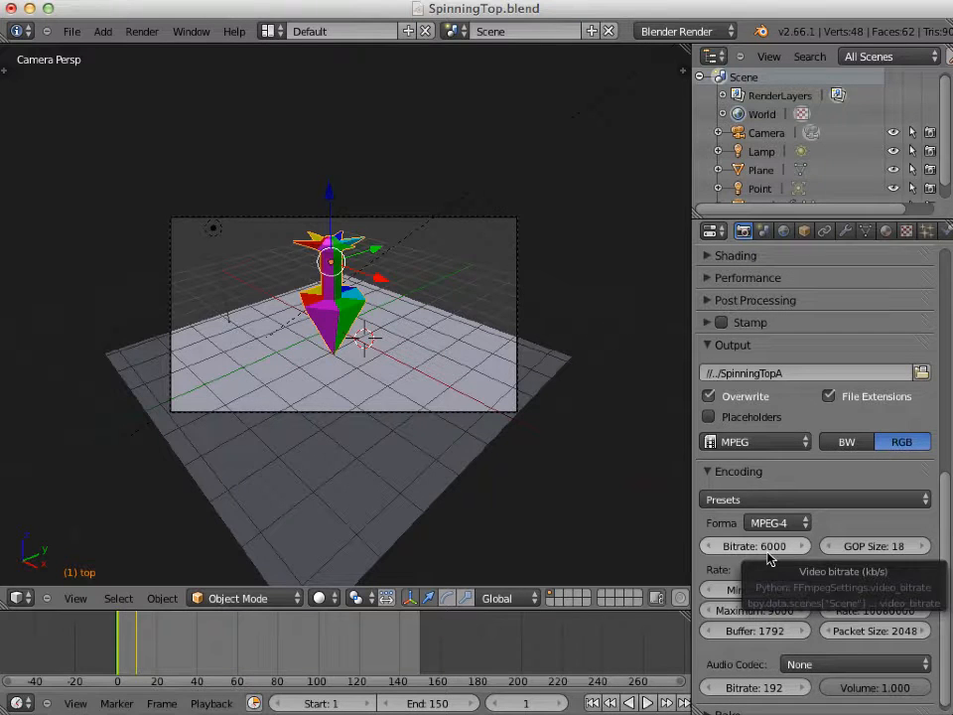
{"action": "left_click_drag", "start_coordinate": [945, 528], "coordinate": [948, 481]}
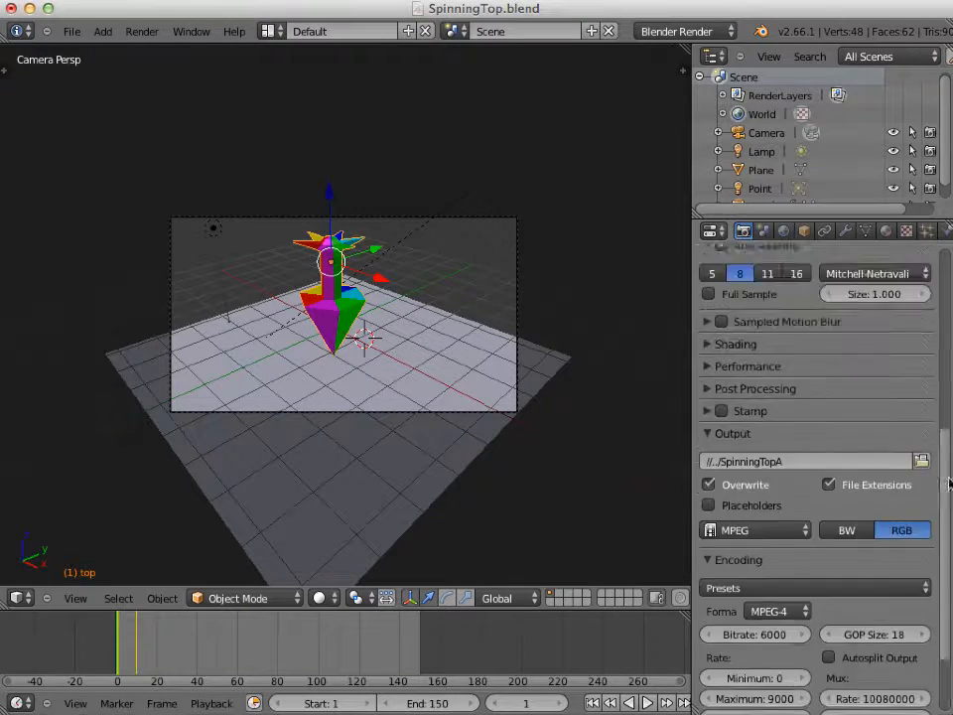
{"action": "scroll", "coordinate": [948, 482], "scroll_direction": "up", "scroll_amount": 8}
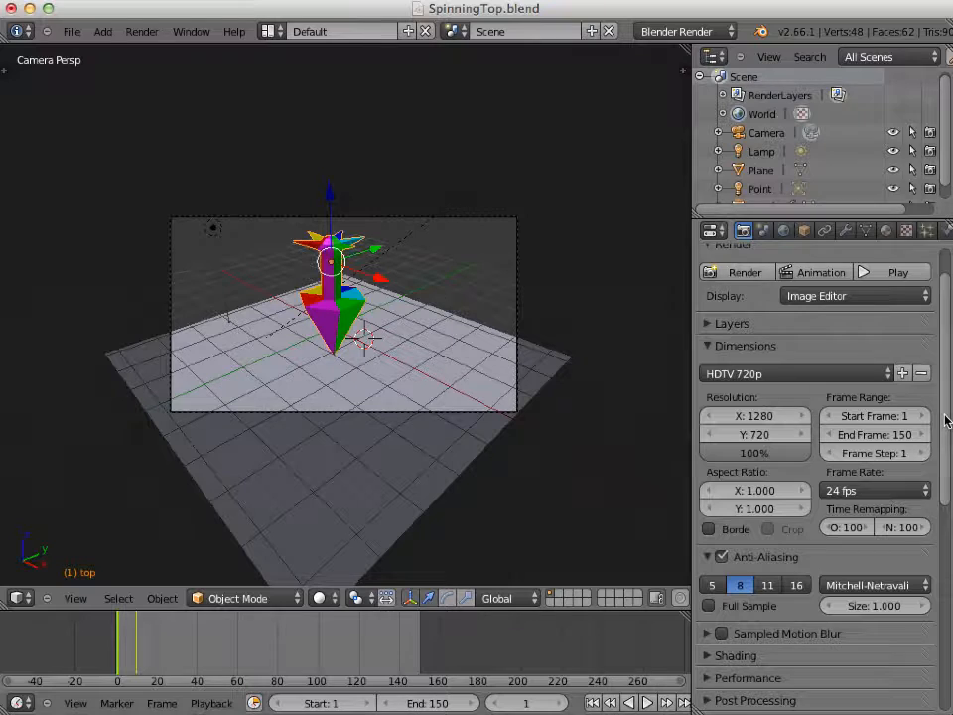
{"action": "scroll", "coordinate": [945, 421], "scroll_direction": "down", "scroll_amount": 8}
{"action": "scroll", "coordinate": [940, 597], "scroll_direction": "down", "scroll_amount": 1}
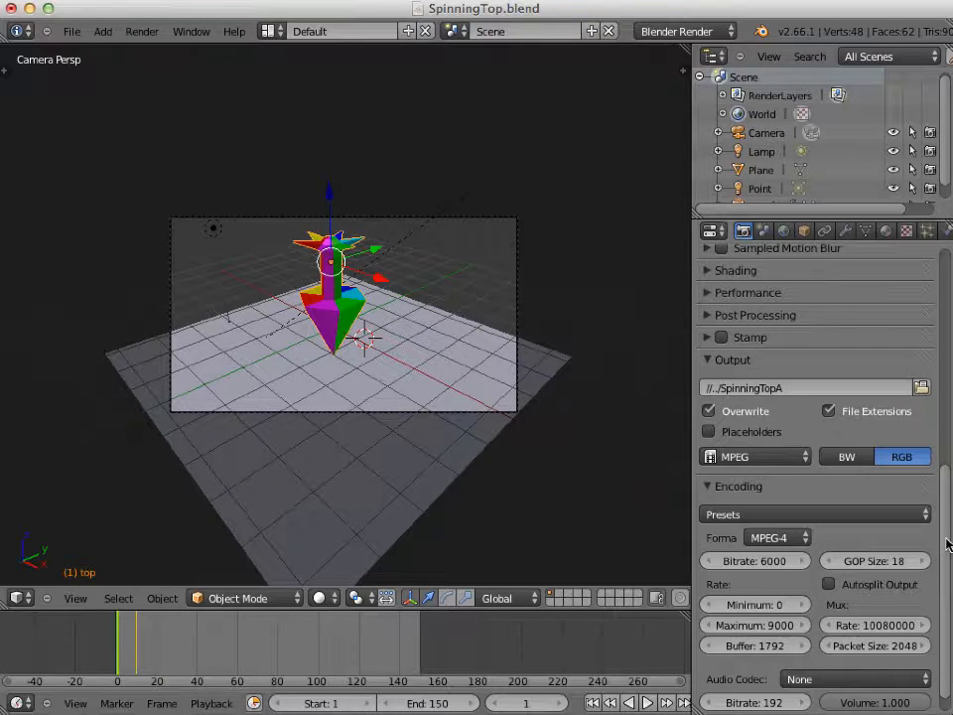
{"action": "scroll", "coordinate": [944, 595], "scroll_direction": "down", "scroll_amount": 1}
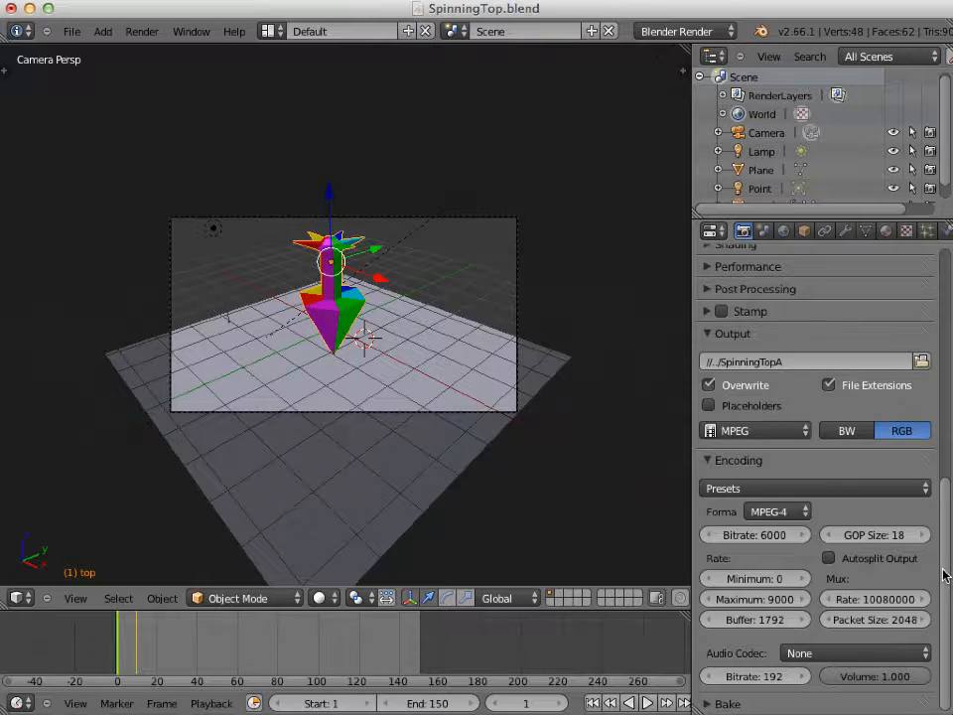
Render the full animation and zoom out the render view to fit the whole frame.
{"action": "left_click_drag", "start_coordinate": [946, 574], "coordinate": [939, 328]}
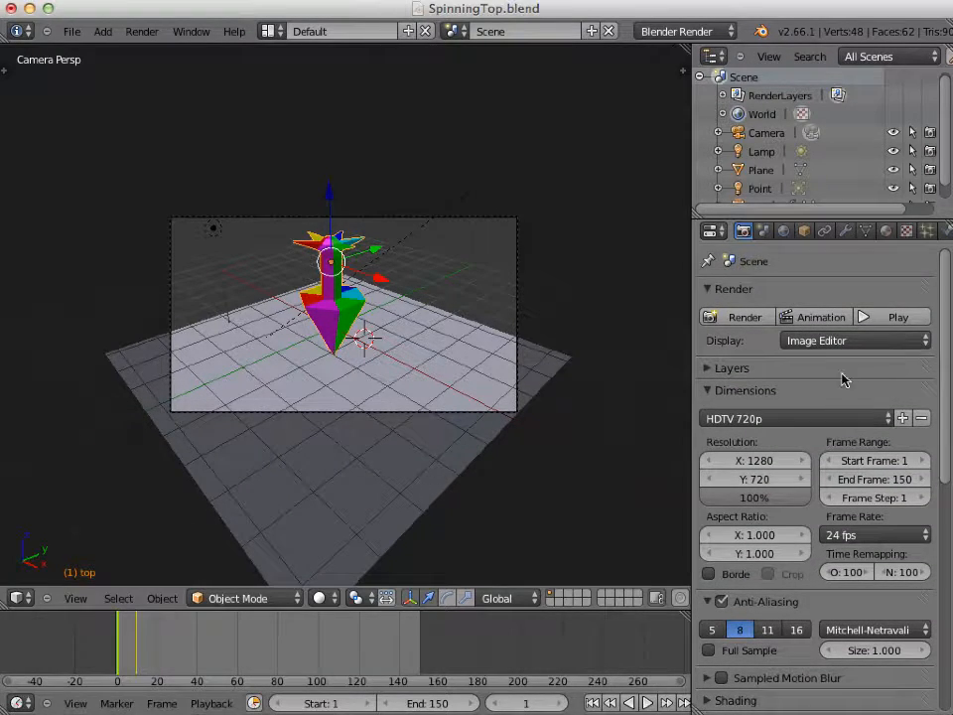
{"action": "left_click", "coordinate": [813, 317]}
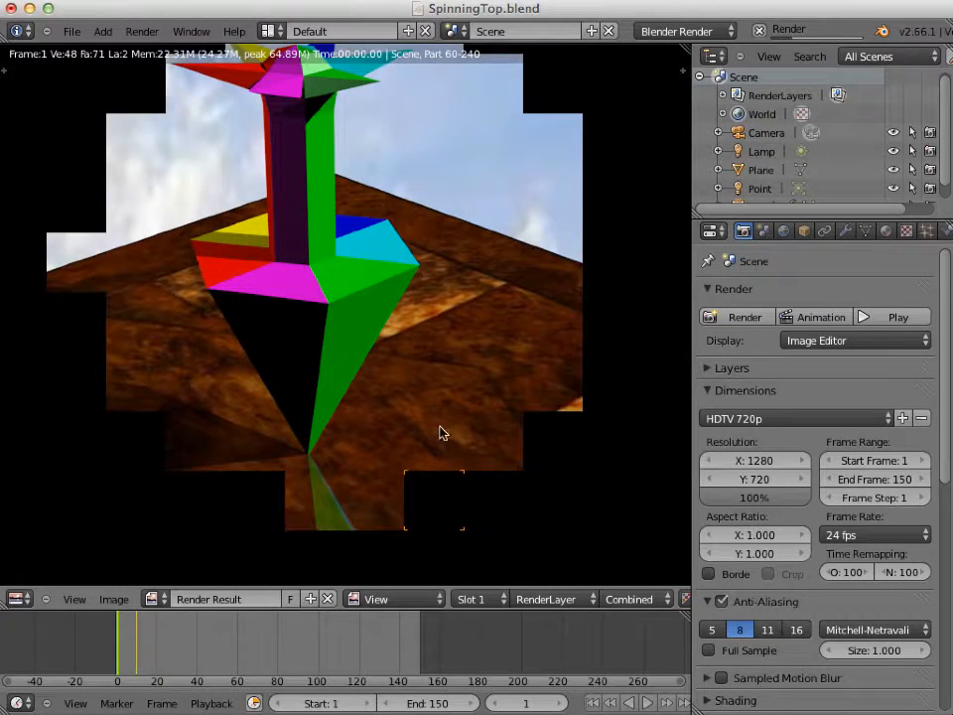
{"action": "scroll", "coordinate": [434, 434], "scroll_direction": "down", "scroll_amount": 2}
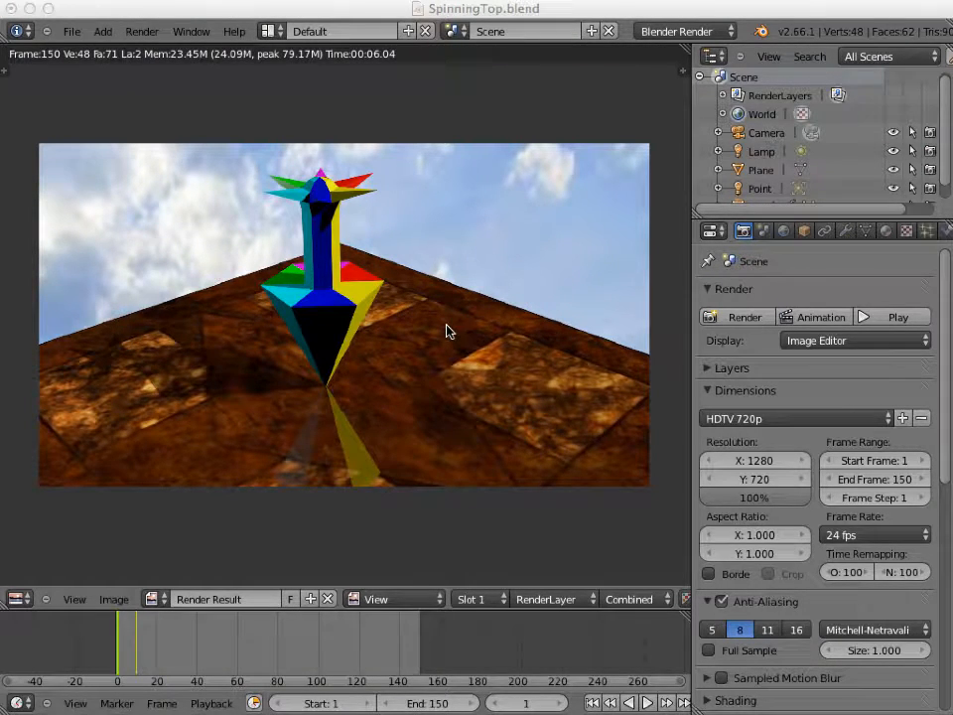
Minimise Blender, then open and play the rendered SpinningTopA0001-0150.mp4 from the desktop.
{"action": "left_click", "coordinate": [28, 12]}
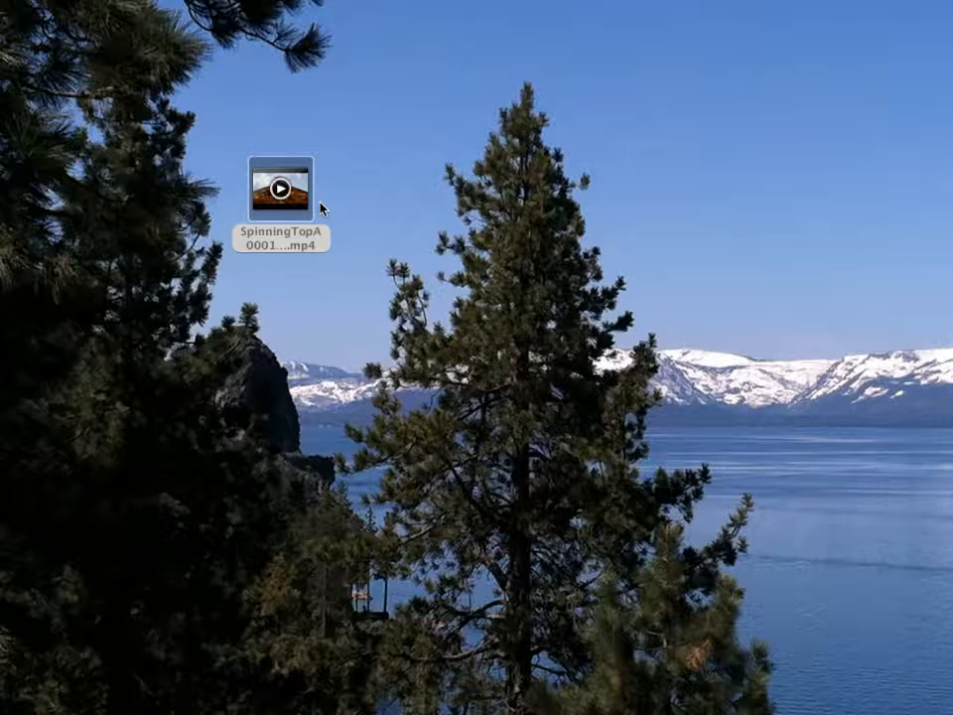
{"action": "double_click", "coordinate": [303, 210]}
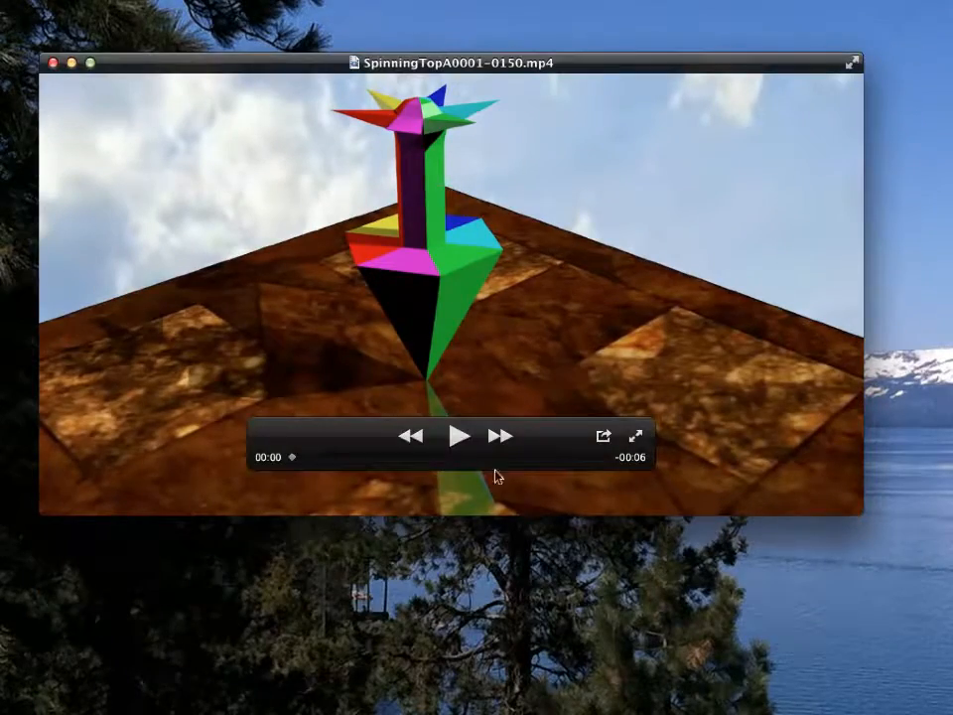
{"action": "left_click", "coordinate": [458, 436]}
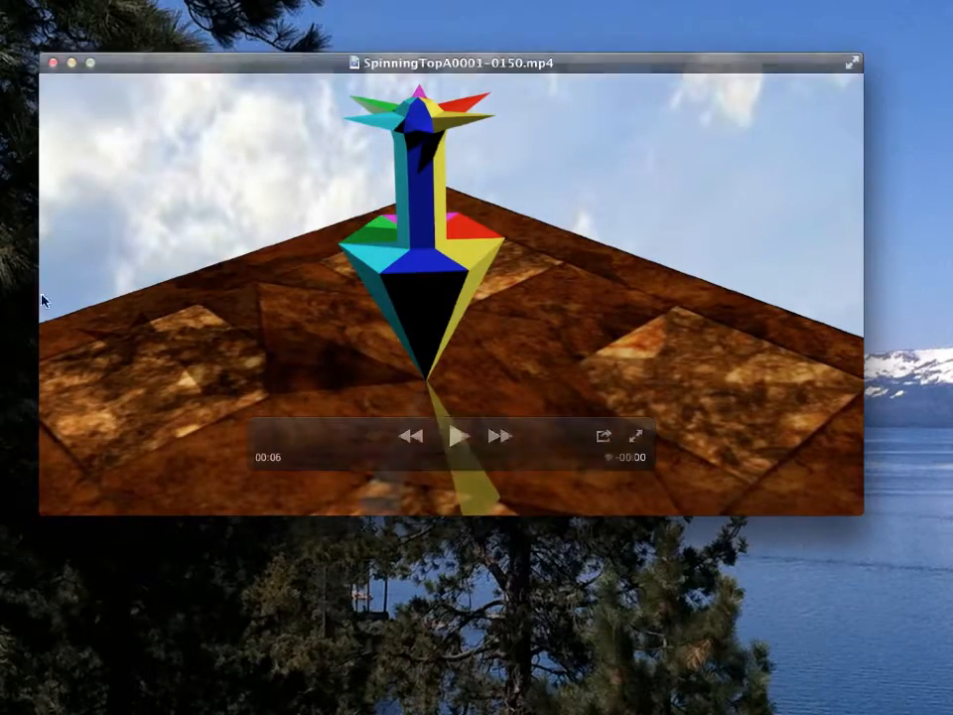
Switch to the web browser and play the uploaded SpinningTopA0001-0150 video on Vimeo and on YouTube.
{"action": "left_click", "coordinate": [0, 186]}
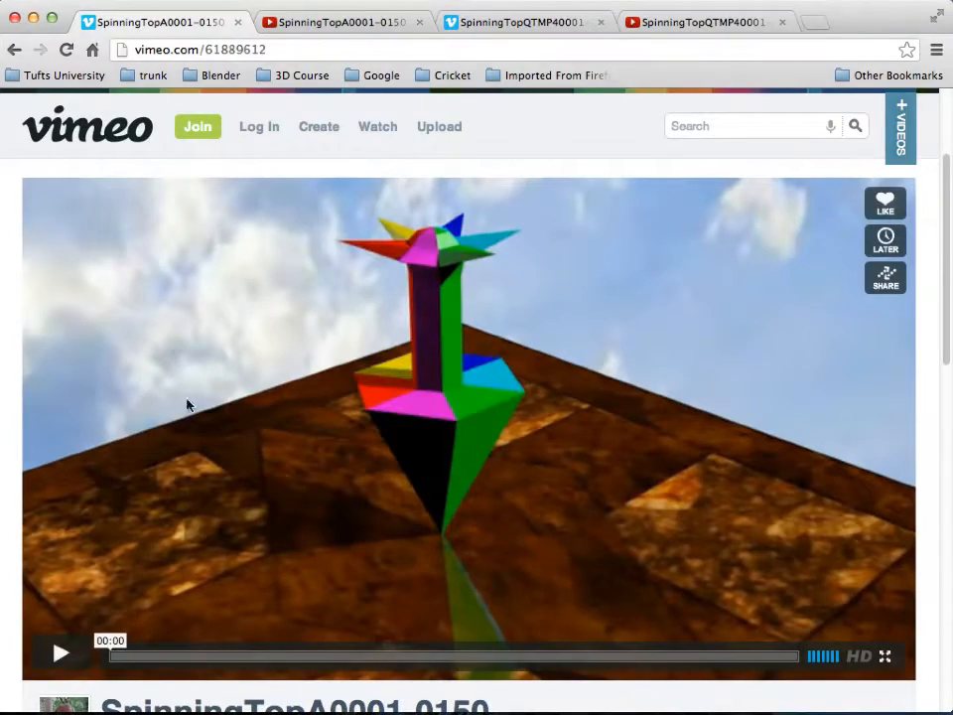
{"action": "left_click", "coordinate": [61, 654]}
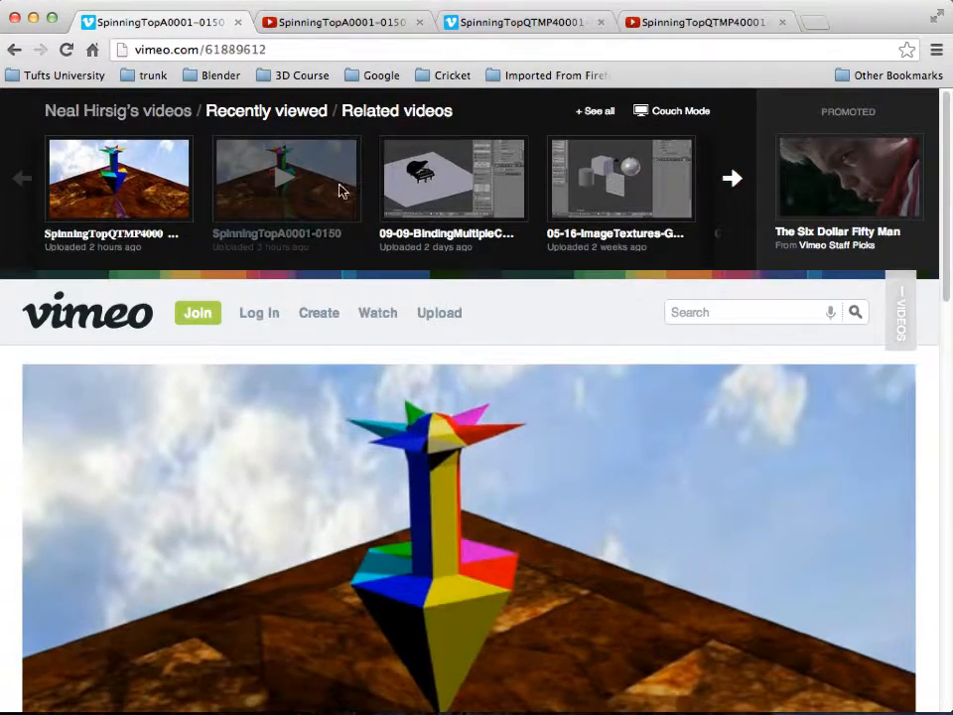
{"action": "left_click", "coordinate": [339, 24]}
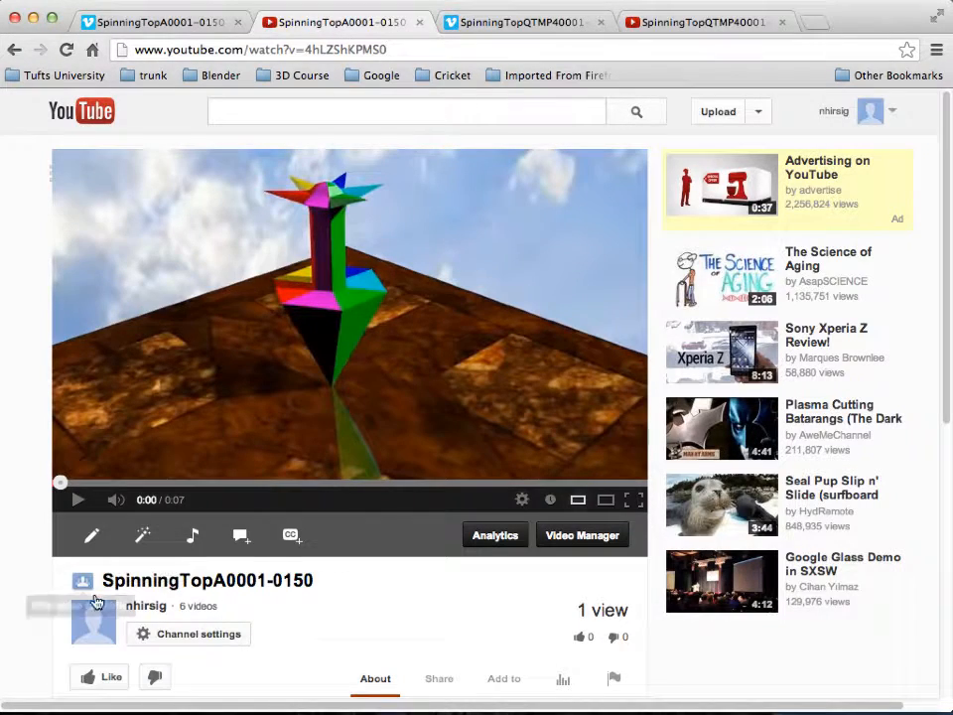
{"action": "left_click", "coordinate": [75, 502]}
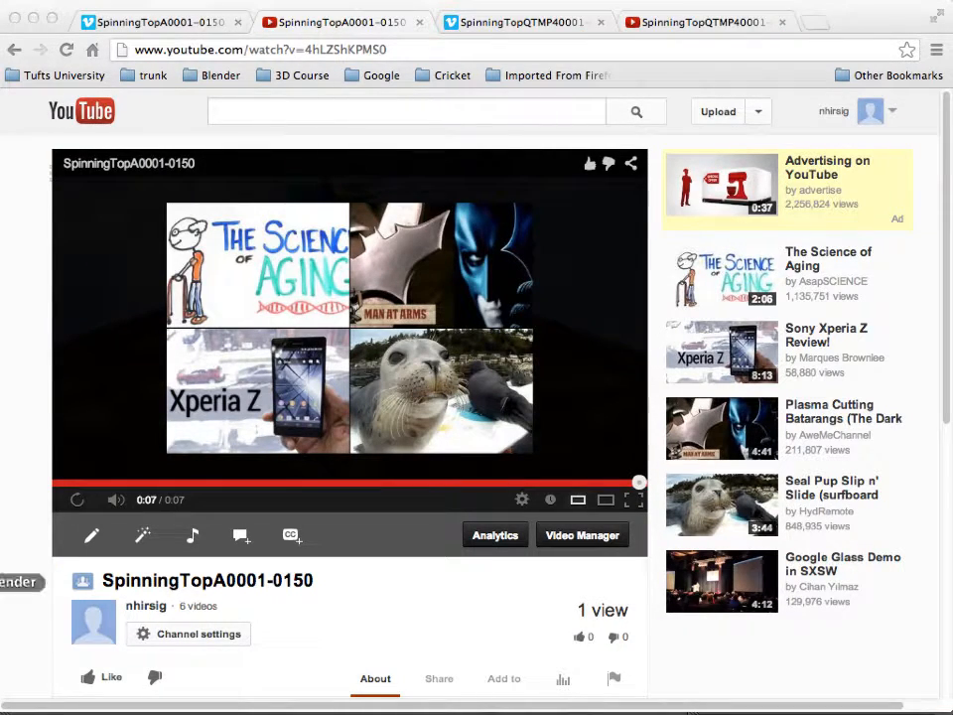
Switch back to Blender and set the render resolution scale to 50%.
{"action": "left_click", "coordinate": [5, 582]}
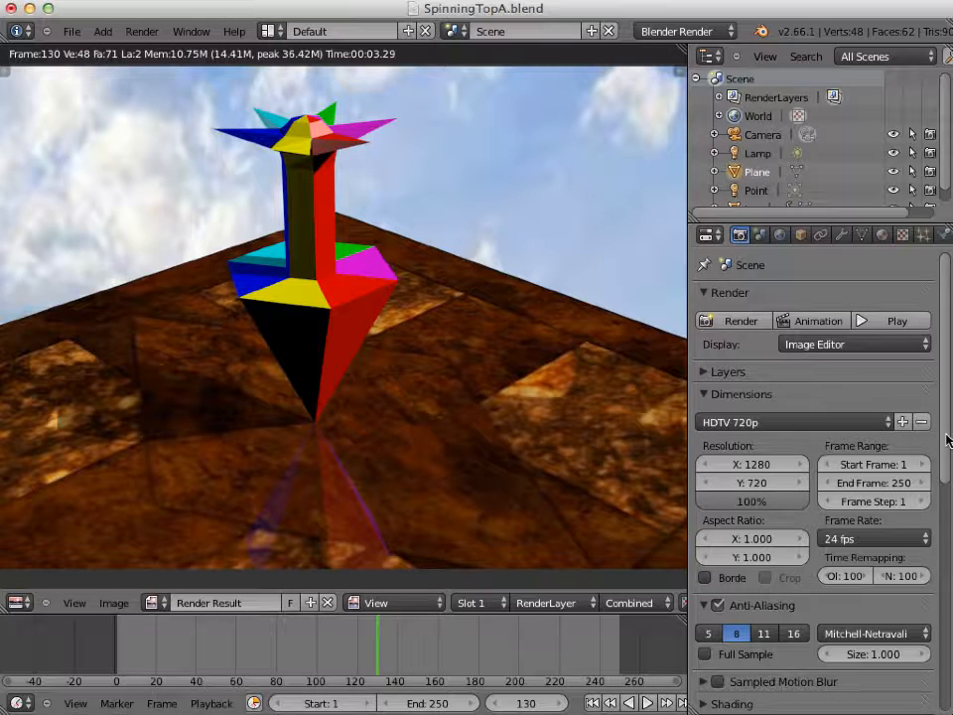
{"action": "left_click_drag", "start_coordinate": [948, 440], "coordinate": [947, 513]}
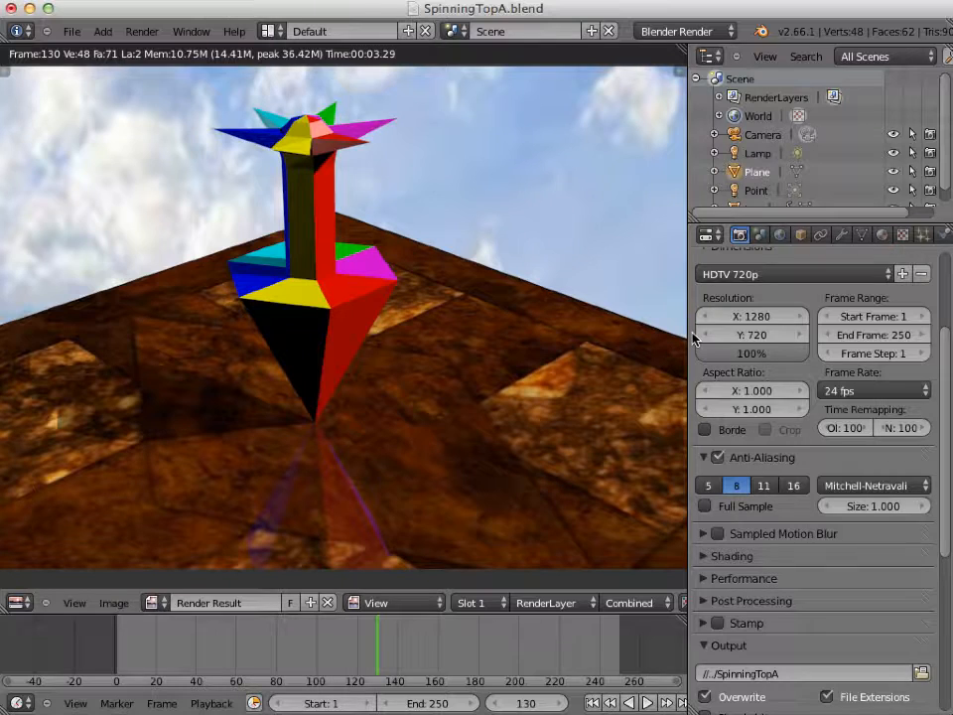
{"action": "left_click", "coordinate": [735, 354]}
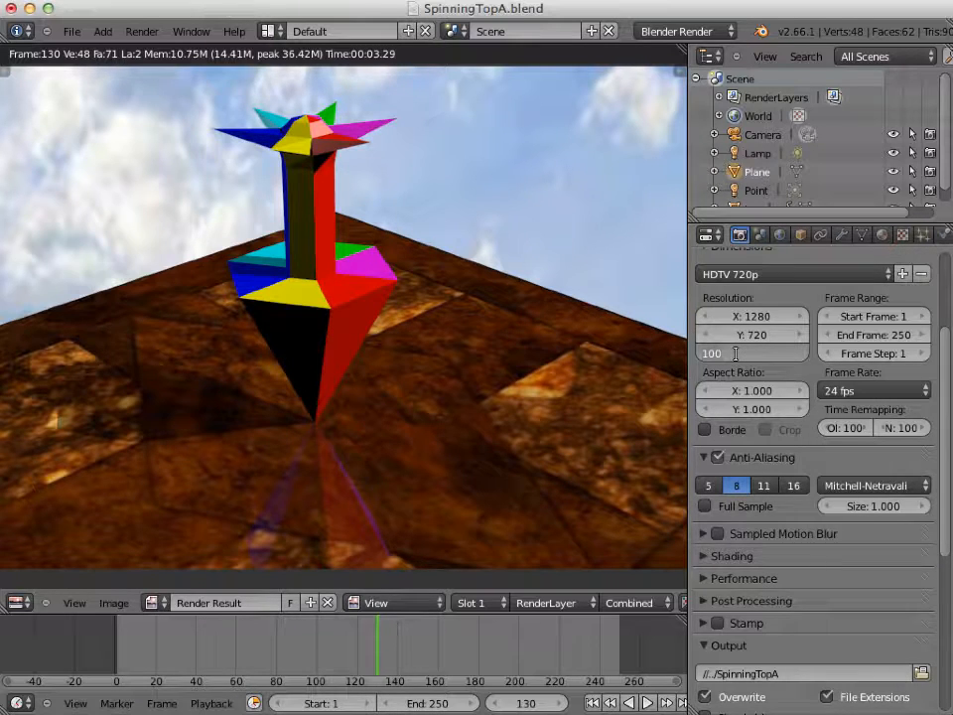
{"action": "type", "text": "50"}
{"action": "key", "text": "Return"}
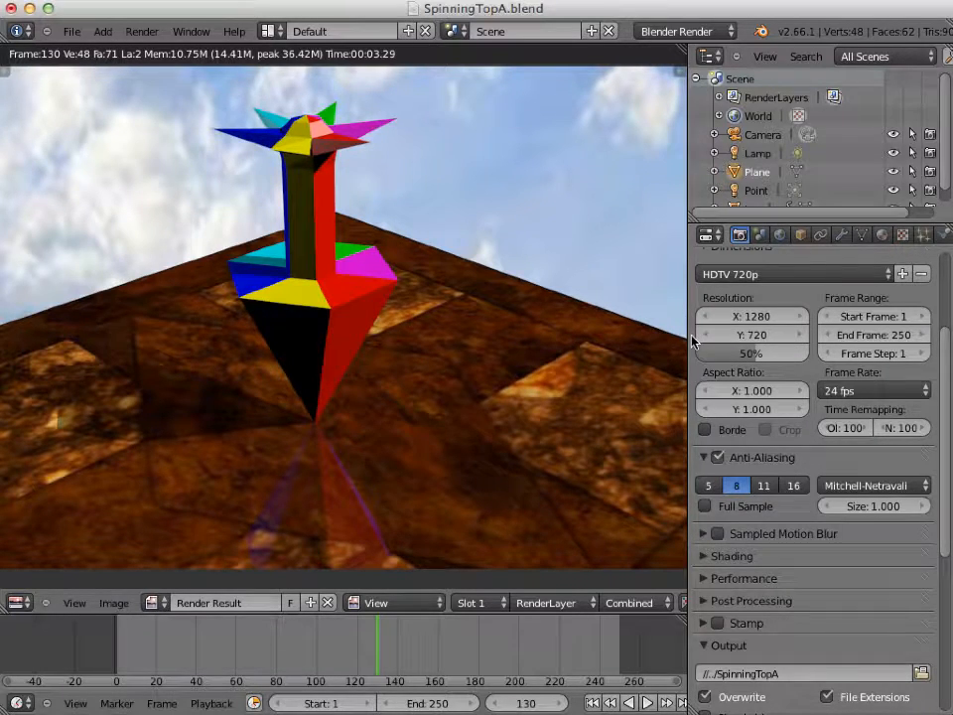
Change the file name in the render output path to SpinningTopQTMP4.
{"action": "left_click_drag", "start_coordinate": [948, 396], "coordinate": [949, 546]}
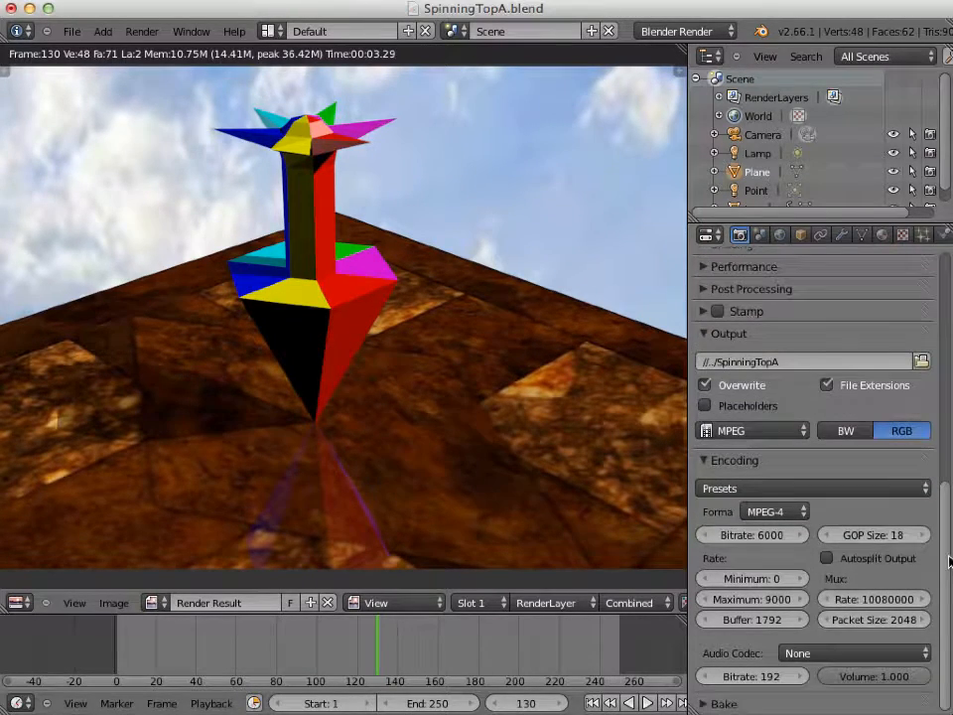
{"action": "left_click", "coordinate": [797, 362]}
{"action": "key", "text": "BackSpace"}
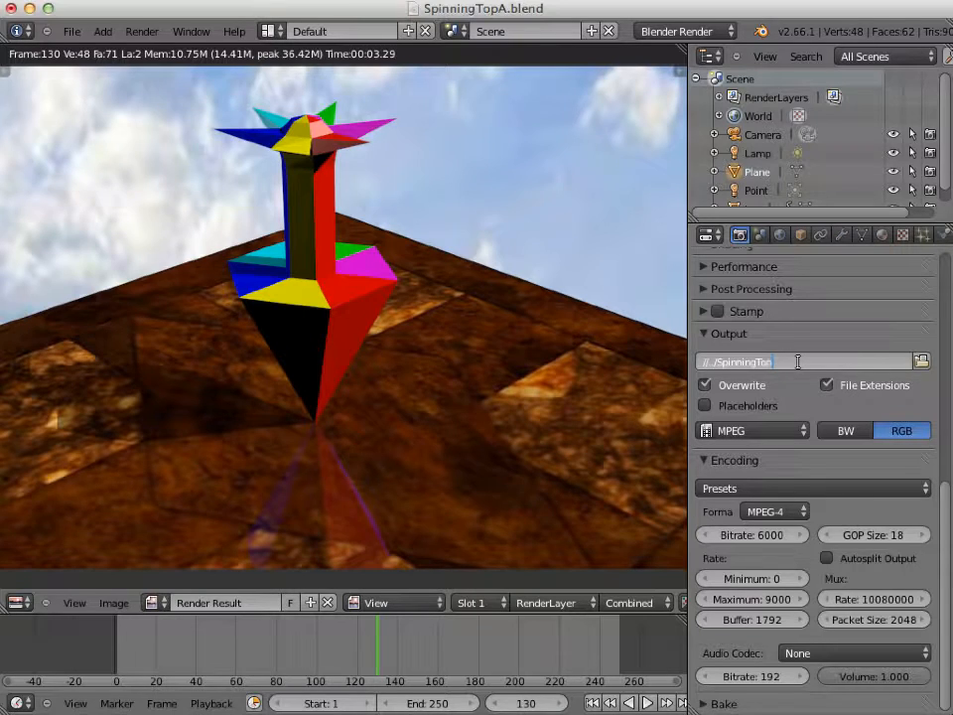
{"action": "type", "text": "QTMP4"}
{"action": "key", "text": "Return"}
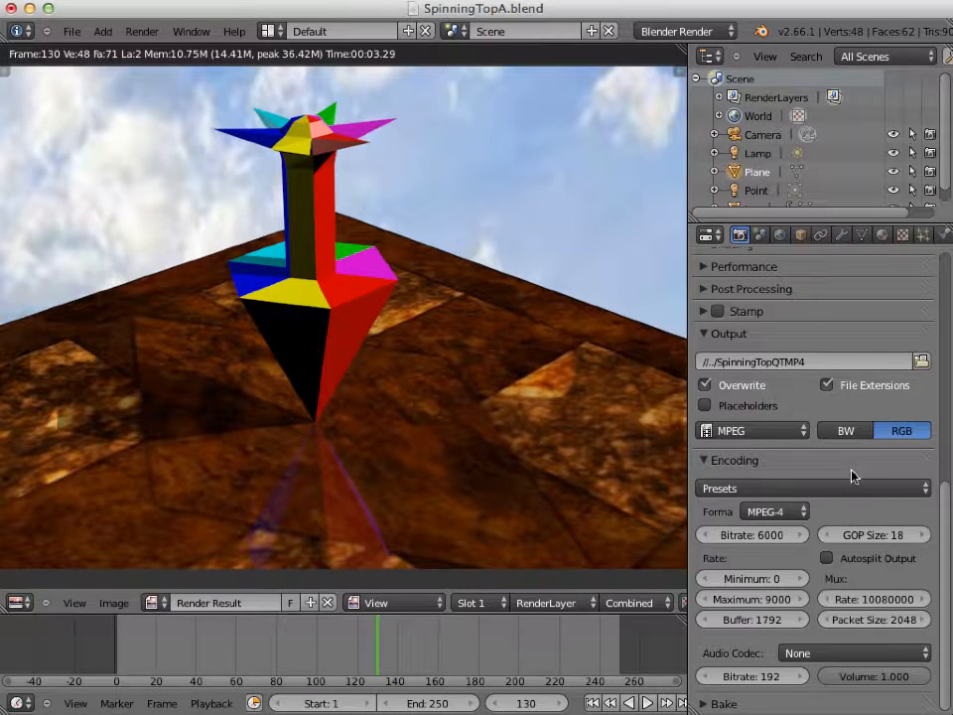
Set the output format to QuickTime with the MPEG4 video codec at 100% quality.
{"action": "left_click", "coordinate": [755, 434]}
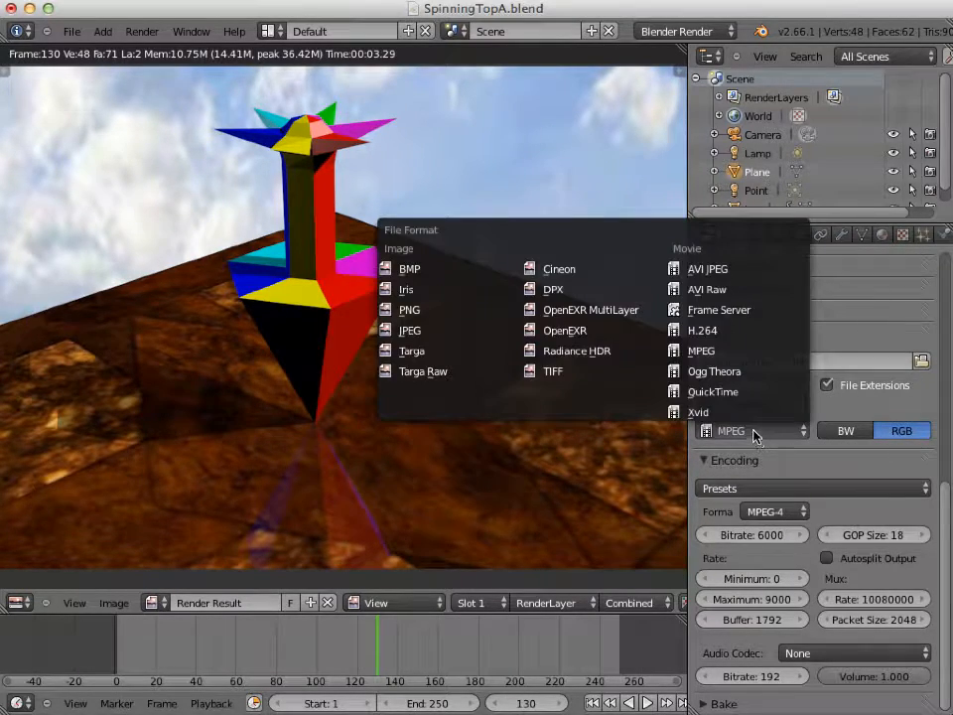
{"action": "left_click", "coordinate": [733, 394]}
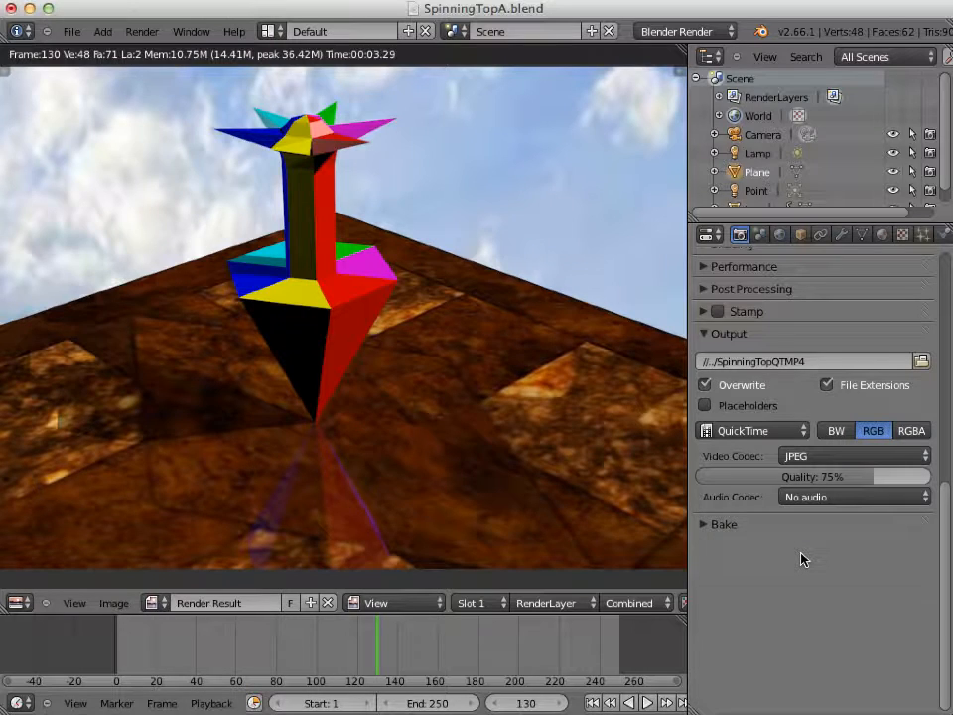
{"action": "left_click", "coordinate": [826, 460]}
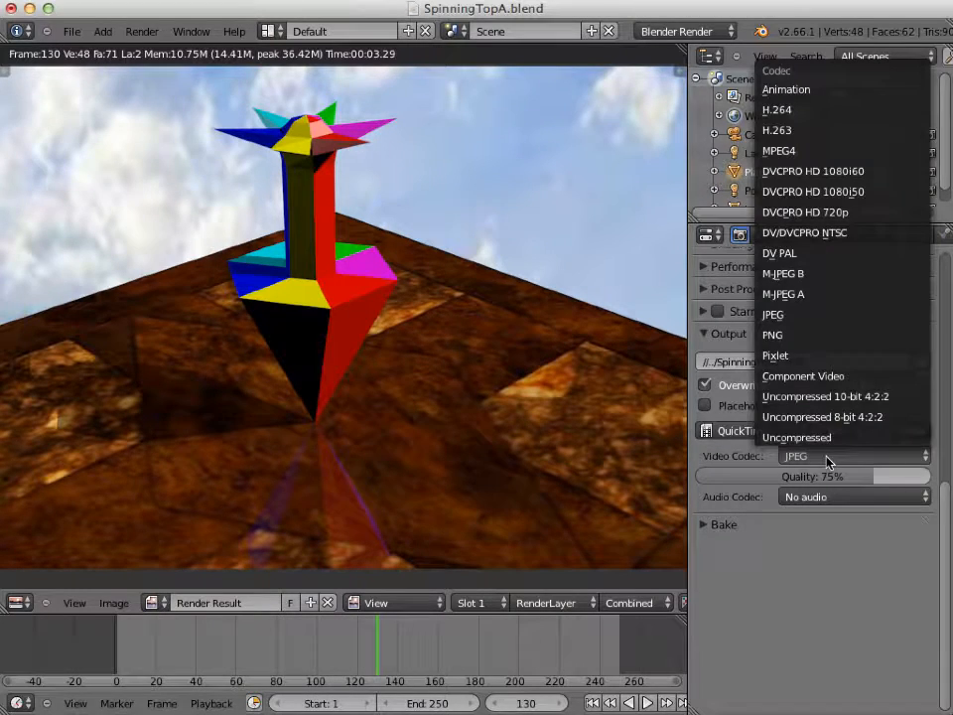
{"action": "left_click", "coordinate": [832, 153]}
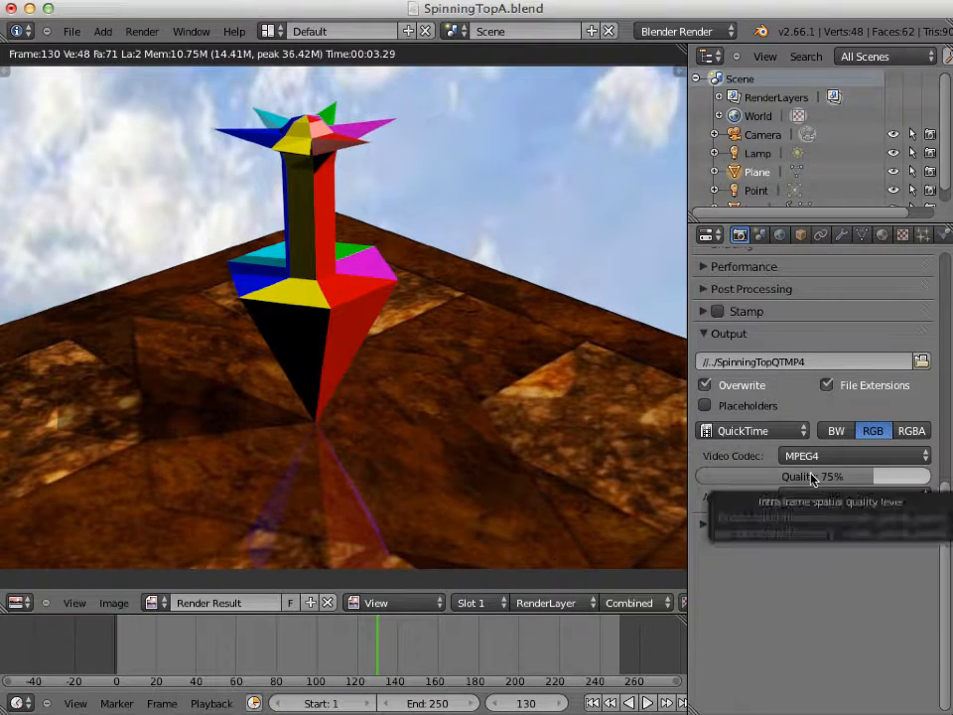
{"action": "left_click_drag", "start_coordinate": [813, 479], "coordinate": [904, 479]}
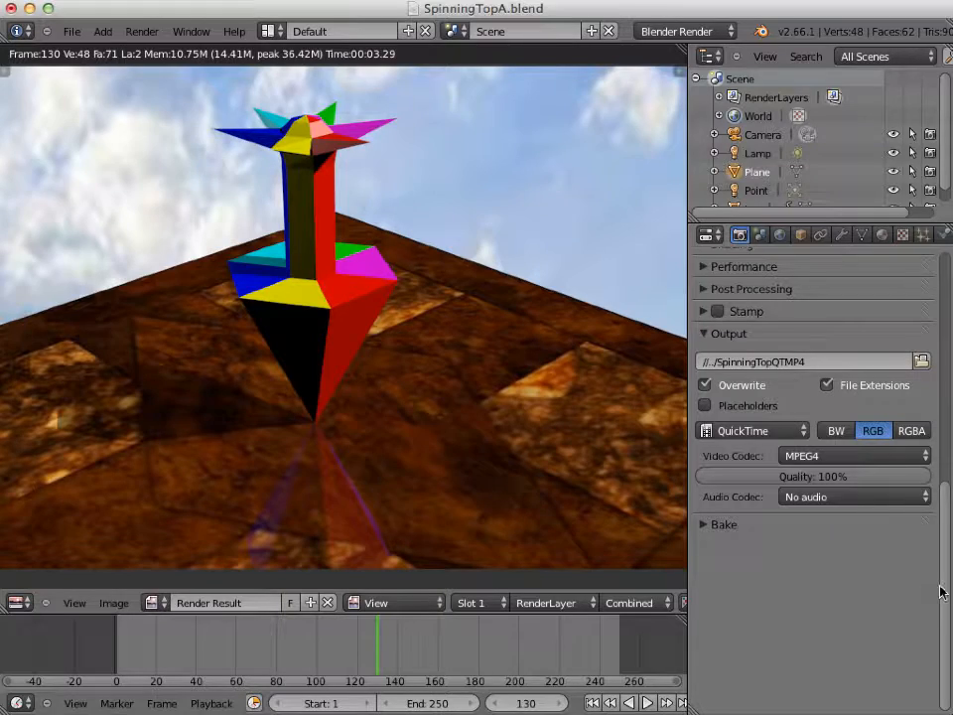
{"action": "left_click_drag", "start_coordinate": [946, 593], "coordinate": [944, 350]}
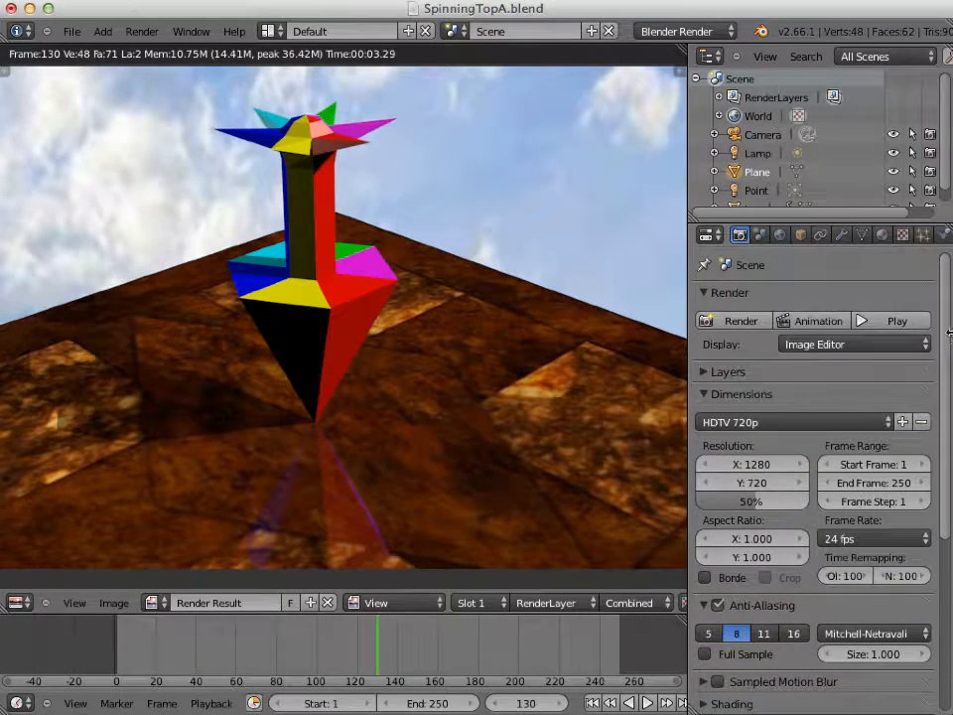
Render the animation for frames 1 to 150 to the QuickTime movie file.
{"action": "left_click", "coordinate": [808, 328]}
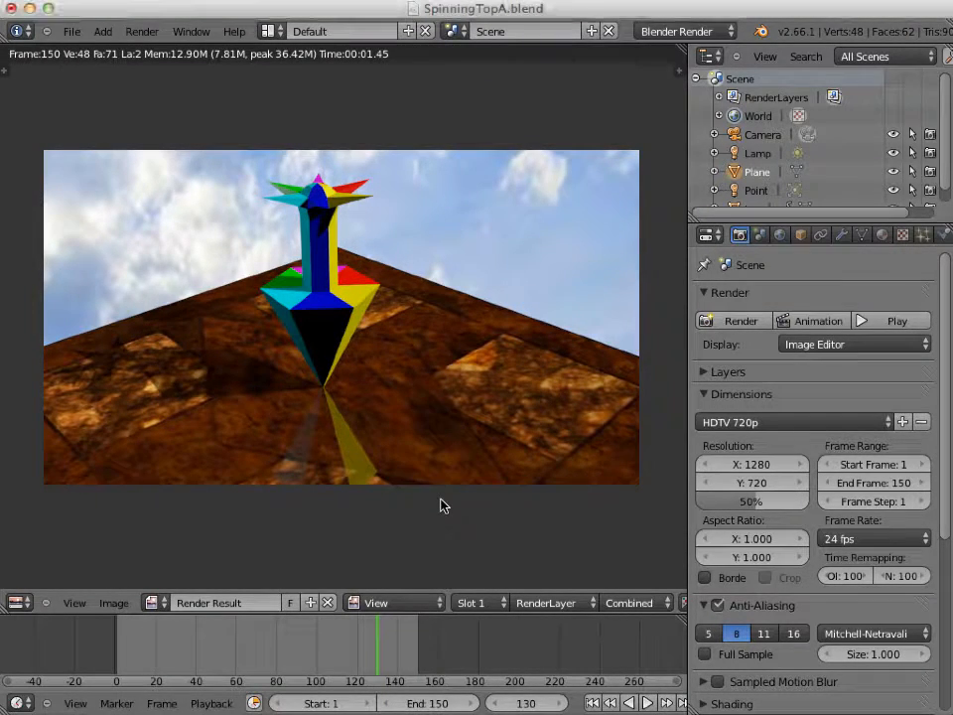
Minimize Blender and play the rendered SpinningTopQTMP40001-0150.mov movie from the desktop.
{"action": "left_click", "coordinate": [30, 8]}
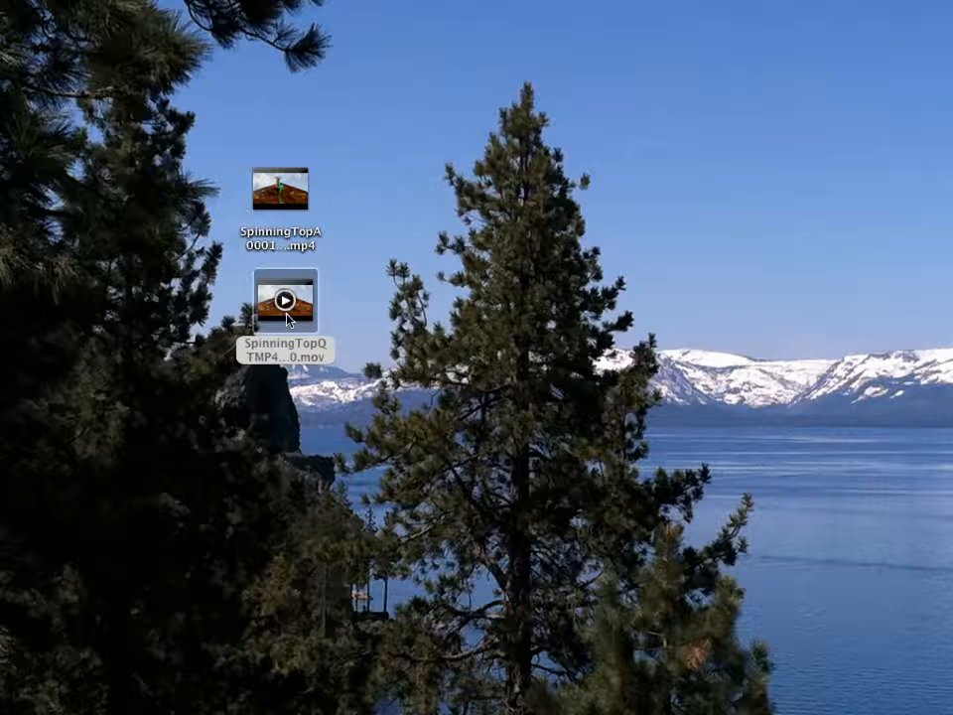
{"action": "mouse_move", "coordinate": [281, 198]}
{"action": "mouse_move", "coordinate": [291, 317]}
{"action": "double_click", "coordinate": [291, 318]}
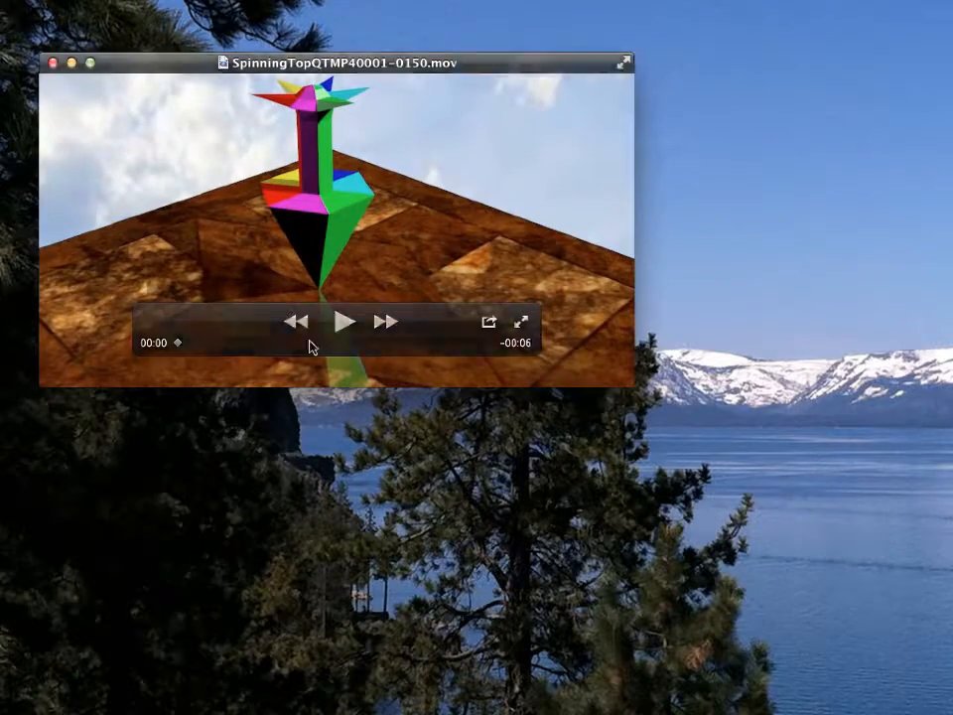
{"action": "left_click", "coordinate": [336, 332]}
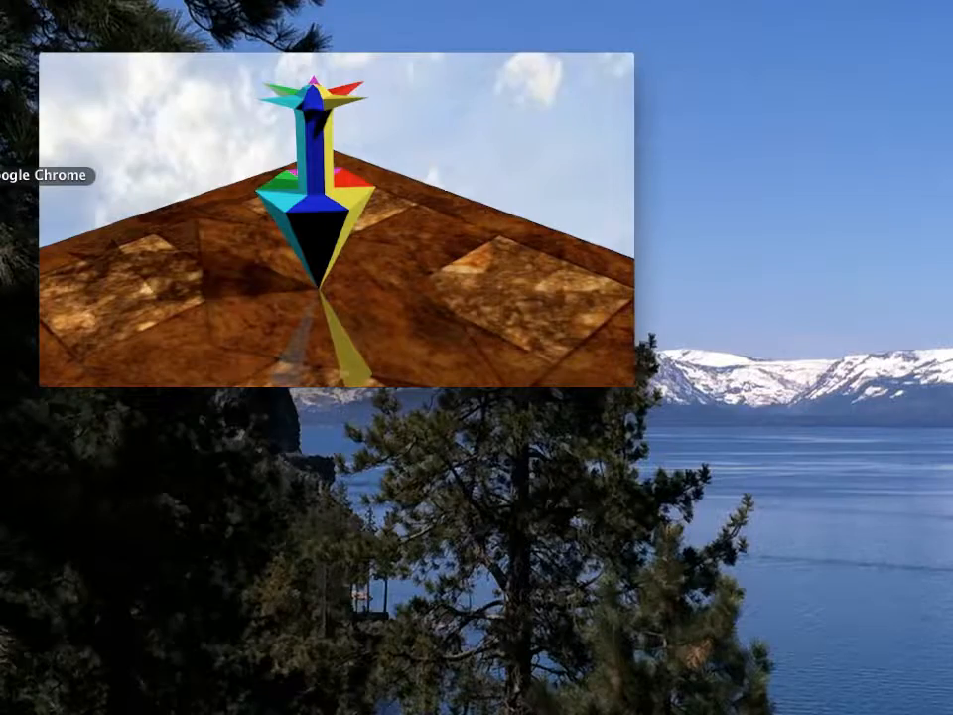
Switch to the web browser and play the uploaded SpinningTopQTMP40001-0150 video on Vimeo and on YouTube.
{"action": "left_click", "coordinate": [3, 175]}
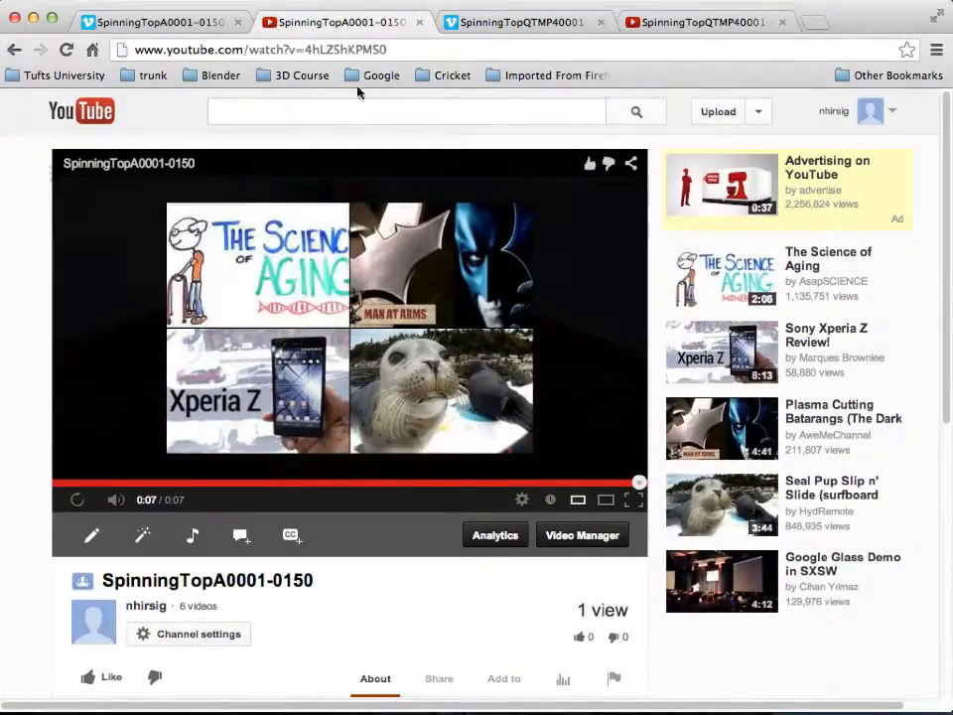
{"action": "left_click", "coordinate": [473, 24]}
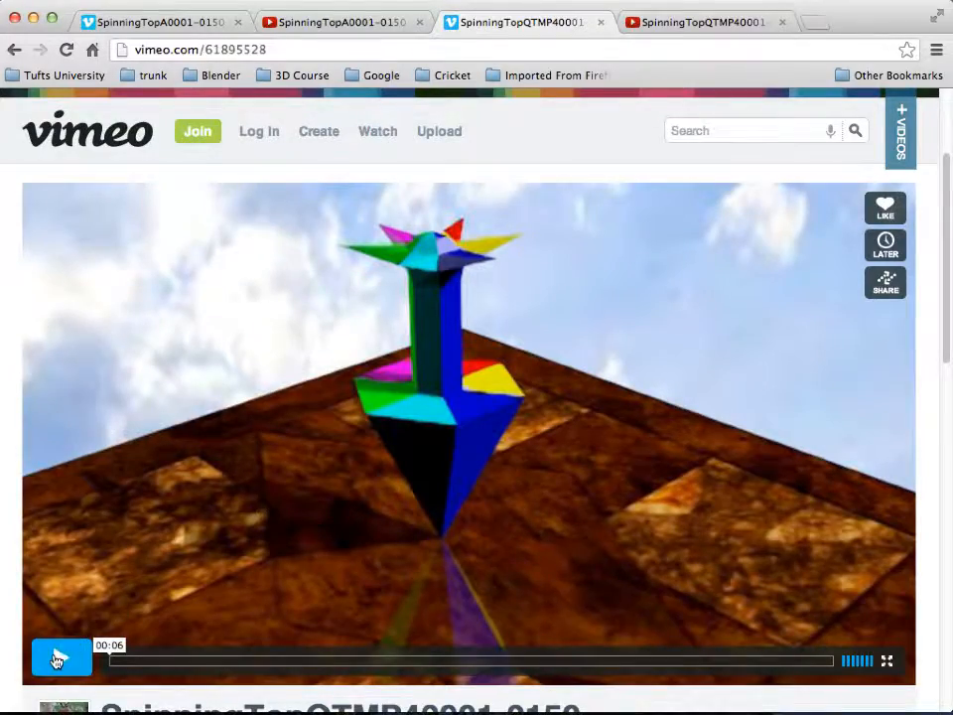
{"action": "left_click", "coordinate": [56, 660]}
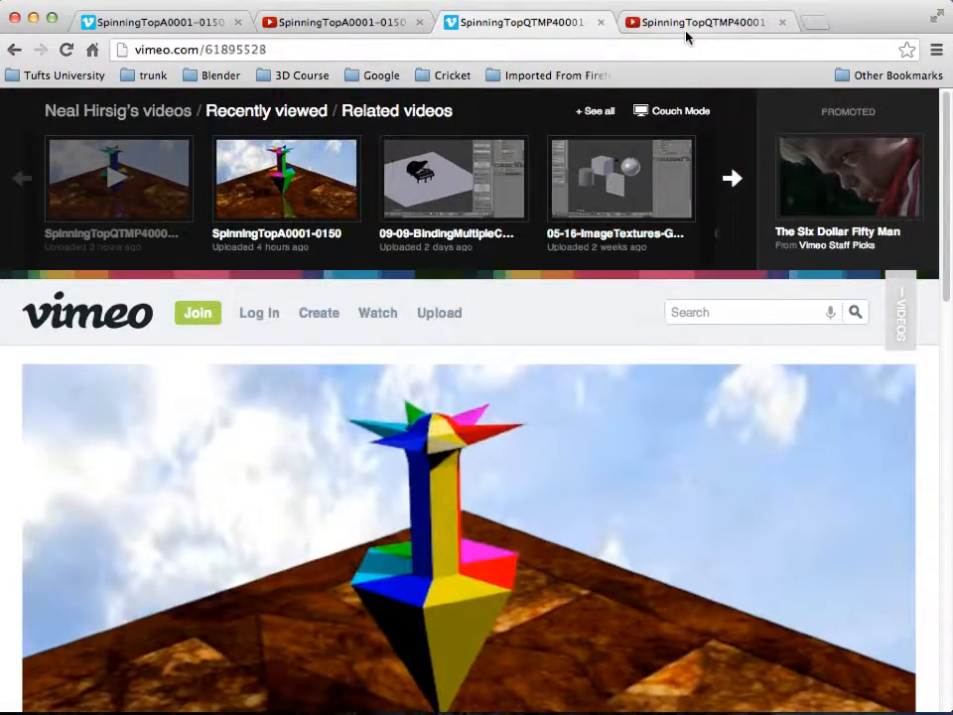
{"action": "left_click", "coordinate": [686, 27]}
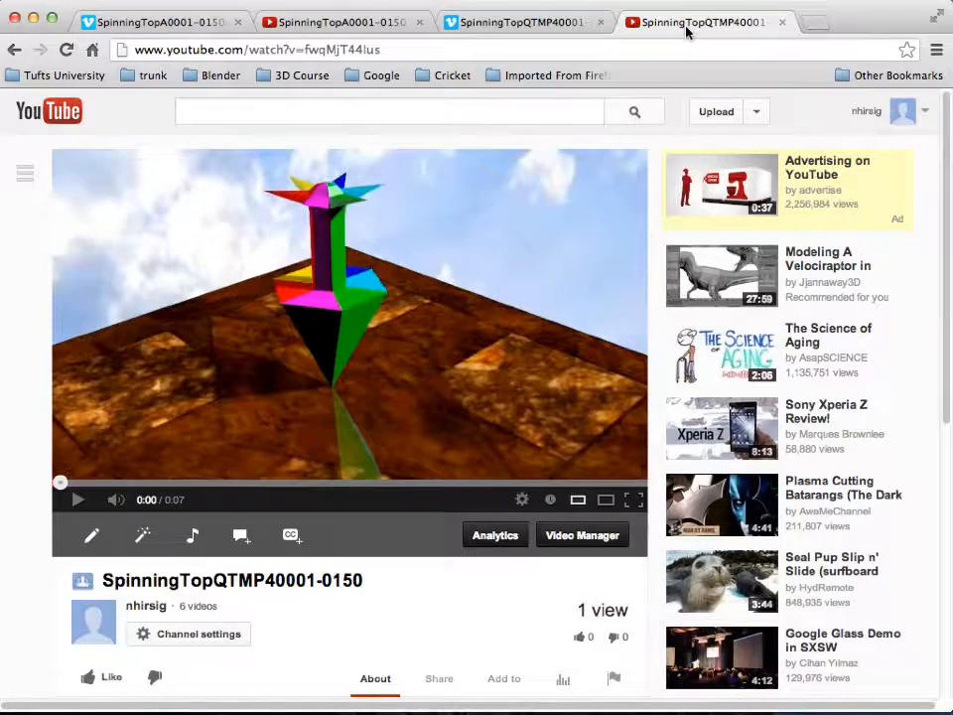
{"action": "left_click", "coordinate": [77, 499]}
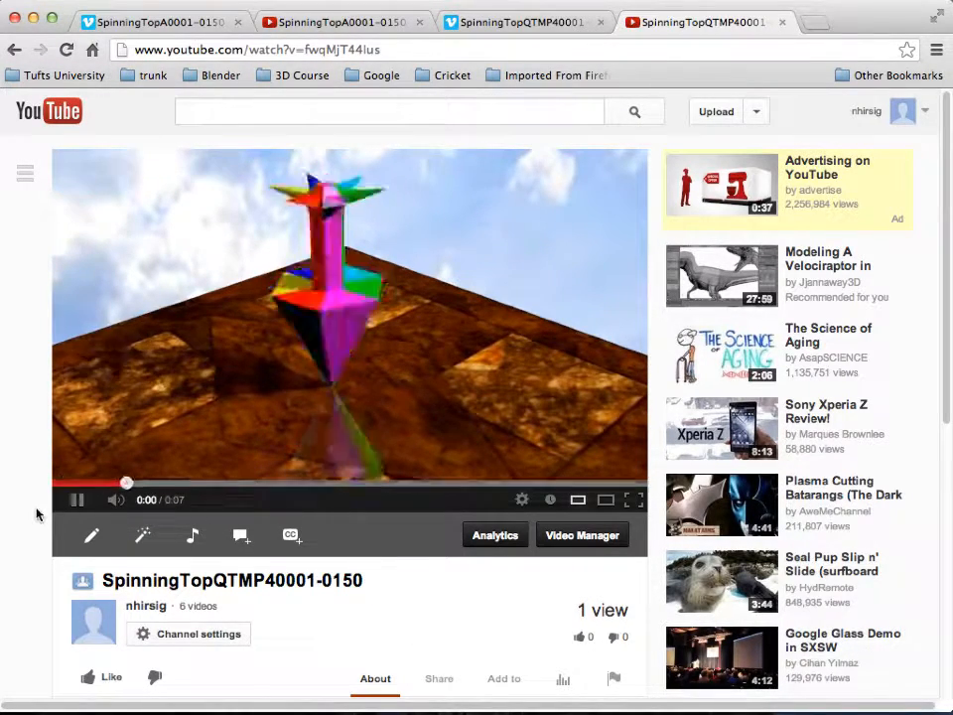